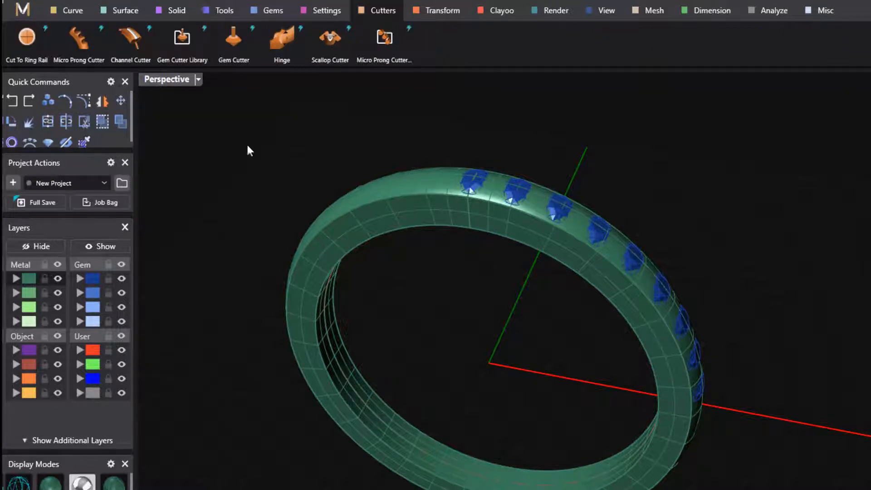
Show all objects in the ring model.
left_click(102, 253)
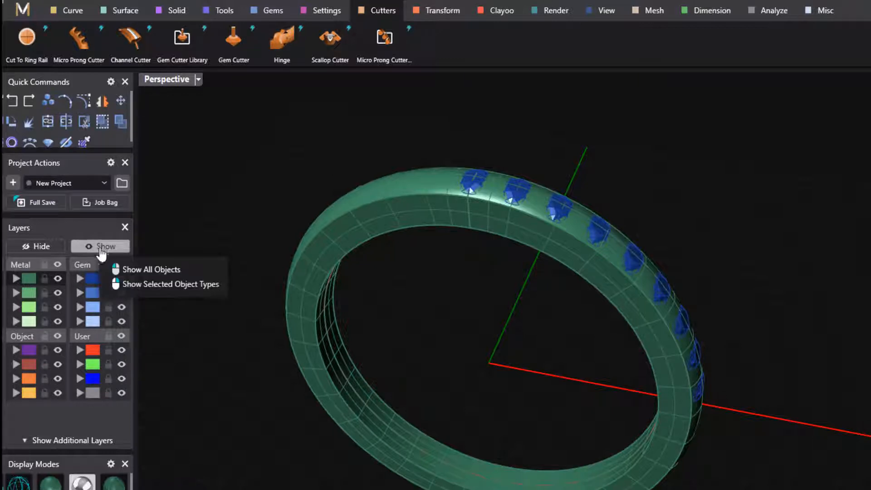
left_click(145, 269)
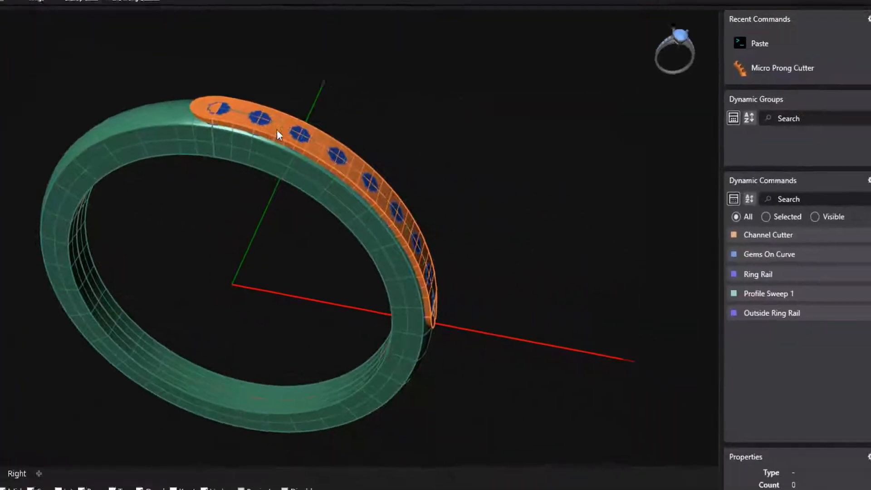
Reopen the existing channel cutter for editing and set its start cap length to -5 mm.
left_click(833, 228)
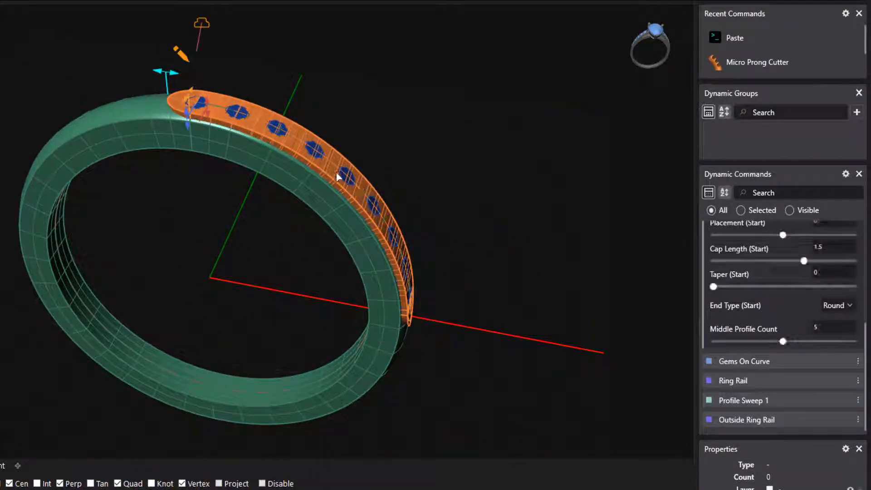
scroll(227, 120, "up", 2)
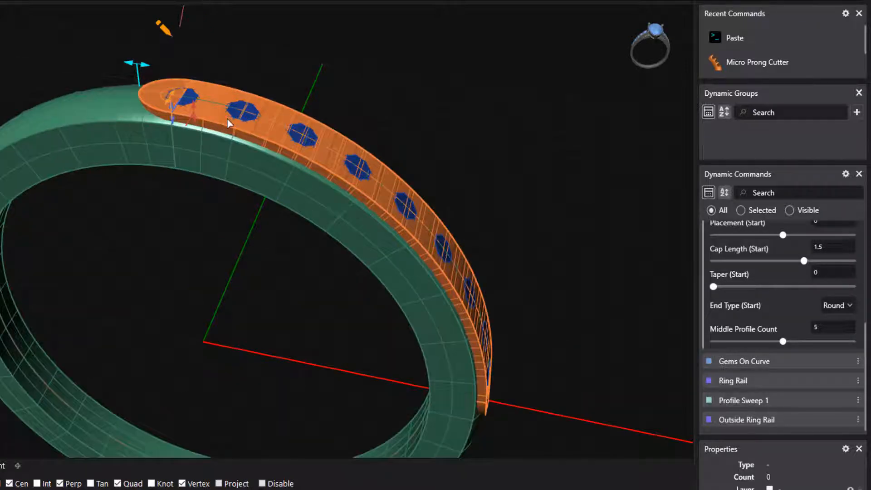
scroll(144, 89, "up", 2)
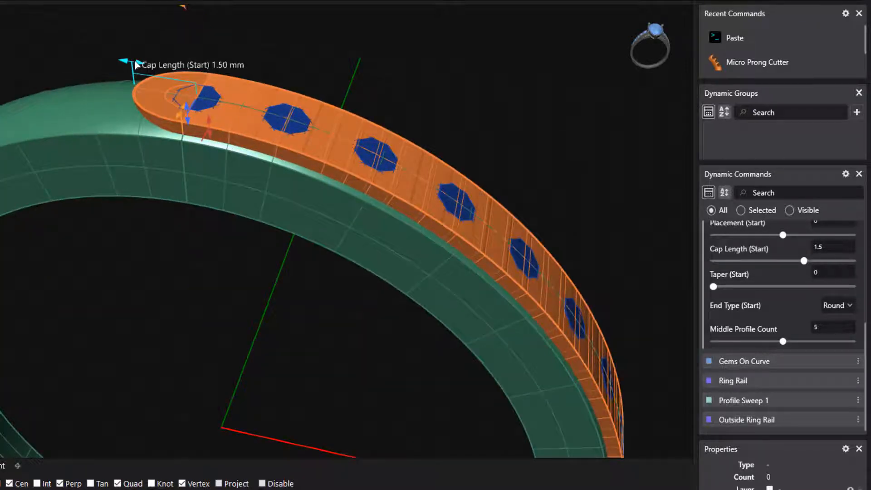
scroll(136, 65, "up", 1)
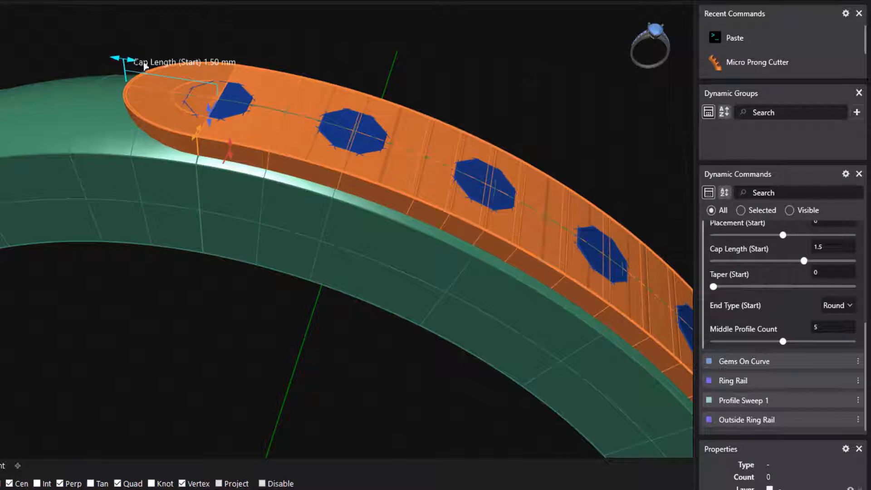
left_click_drag(127, 61, 592, 152)
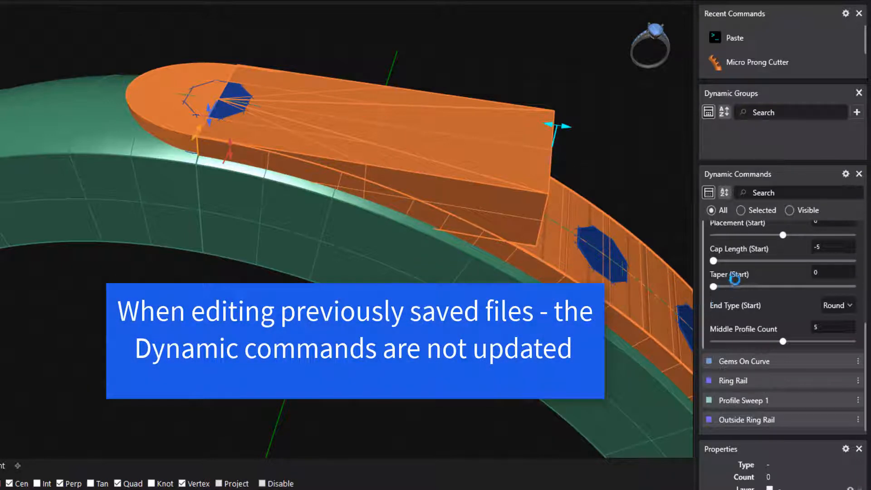
scroll(751, 291, "up", 1)
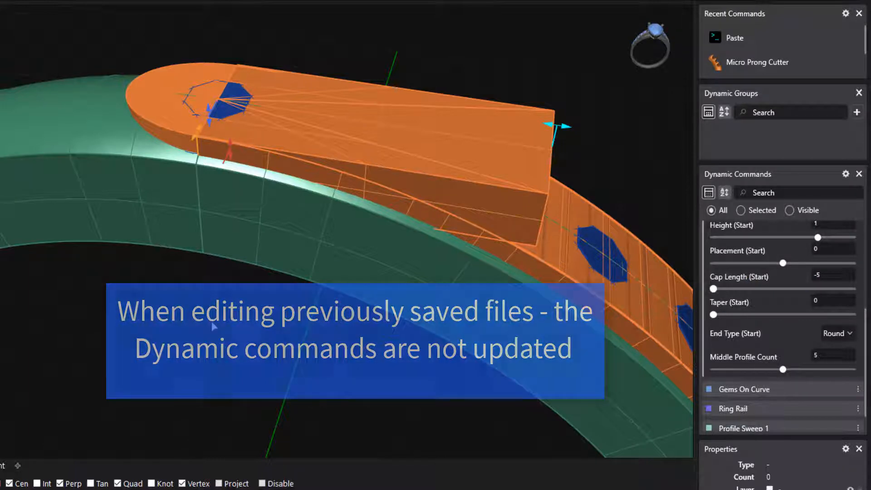
Readjust the existing channel cutter's start cap length to -2.4 mm, and further to -2.8 mm.
scroll(211, 327, "down", 2)
right_click_drag(210, 329, 225, 338)
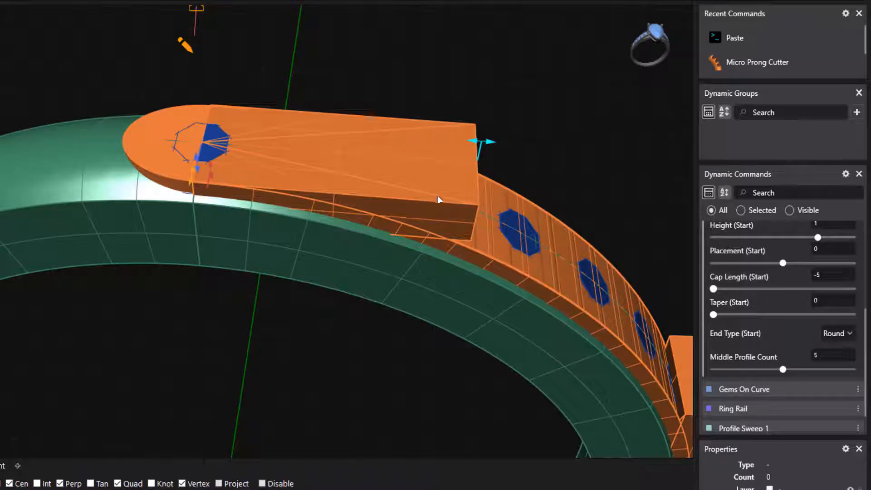
mouse_move(485, 144)
left_click_drag(490, 144, 334, 132)
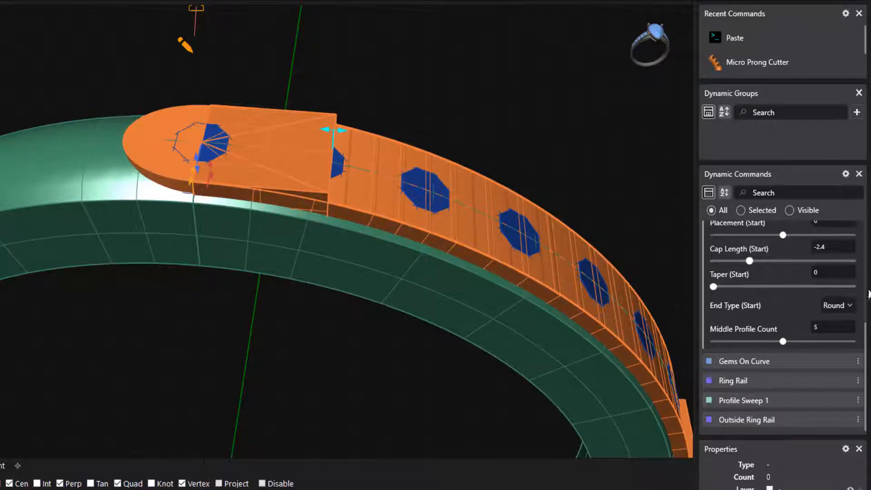
scroll(868, 300, "up", 3)
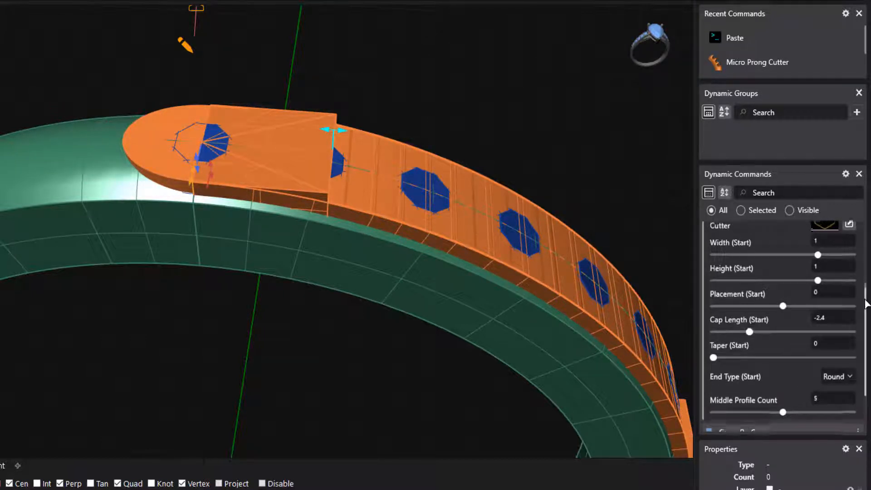
scroll(866, 304, "up", 2)
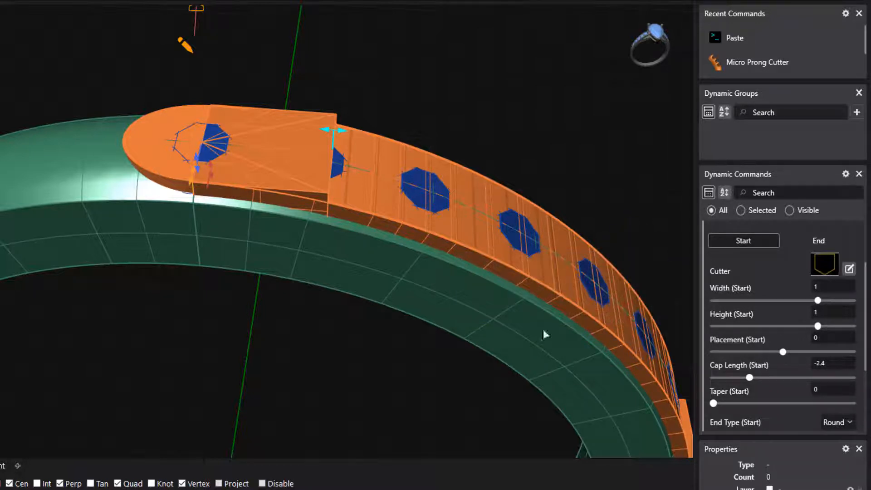
left_click_drag(327, 132, 353, 158)
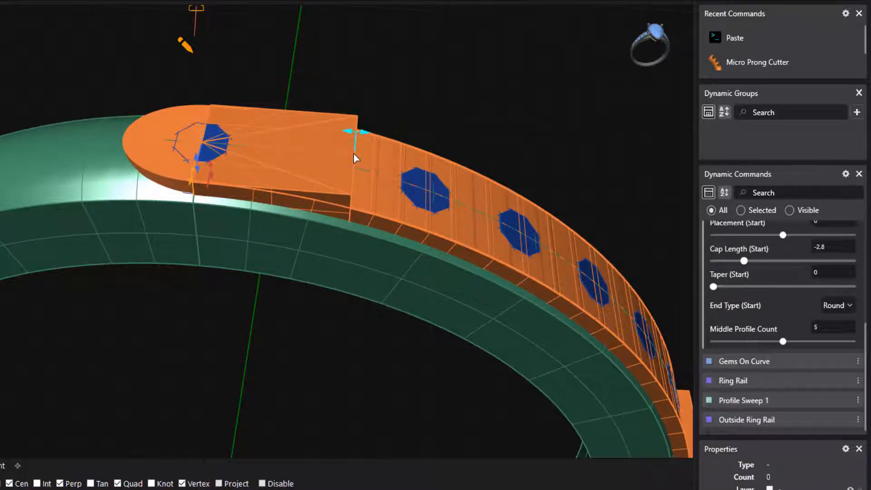
Close the edit of the old channel cutter and delete that cutter from the ring.
left_click(347, 197)
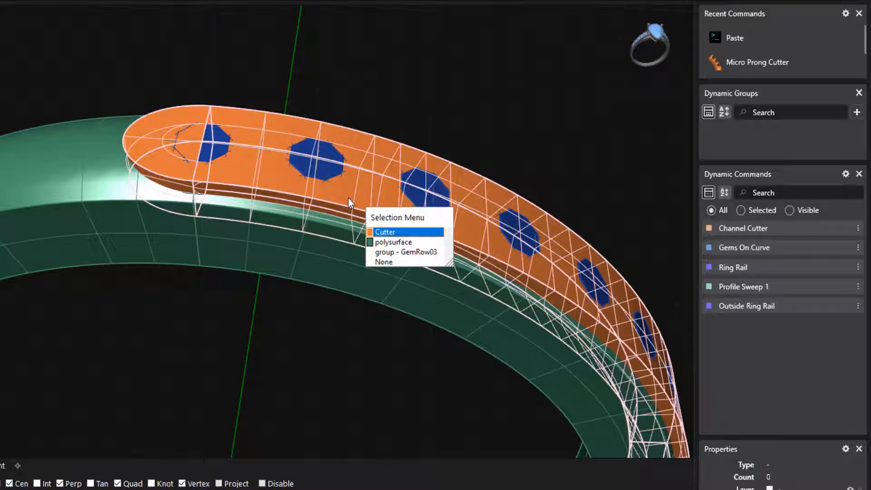
left_click(388, 236)
key("Delete")
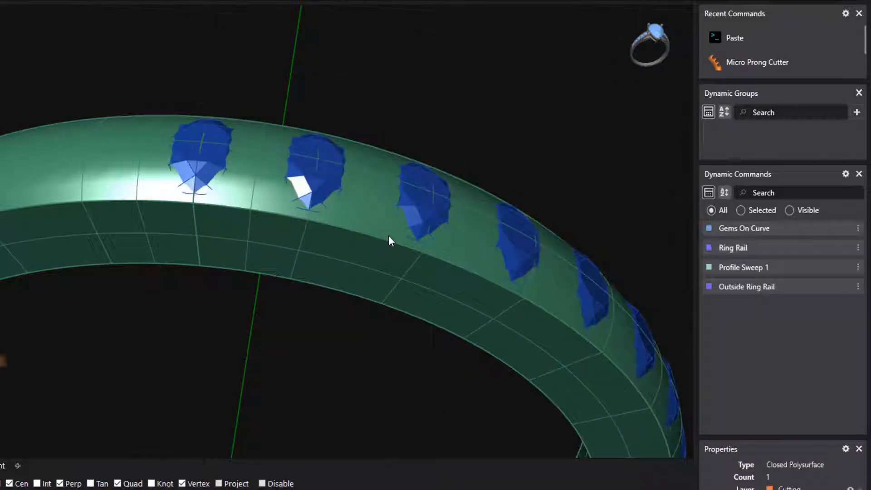
Select the whole gem row on the ring and create a new channel cutter along it.
scroll(147, 186, "down", 5)
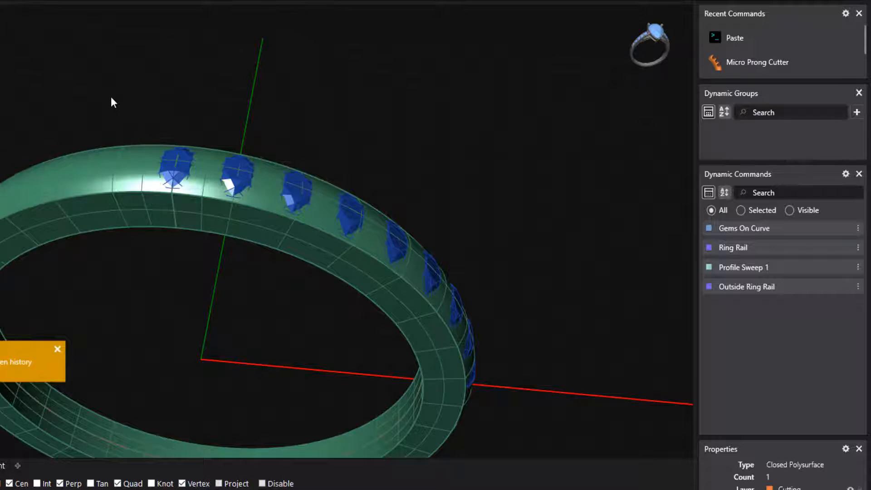
left_click_drag(113, 102, 522, 421)
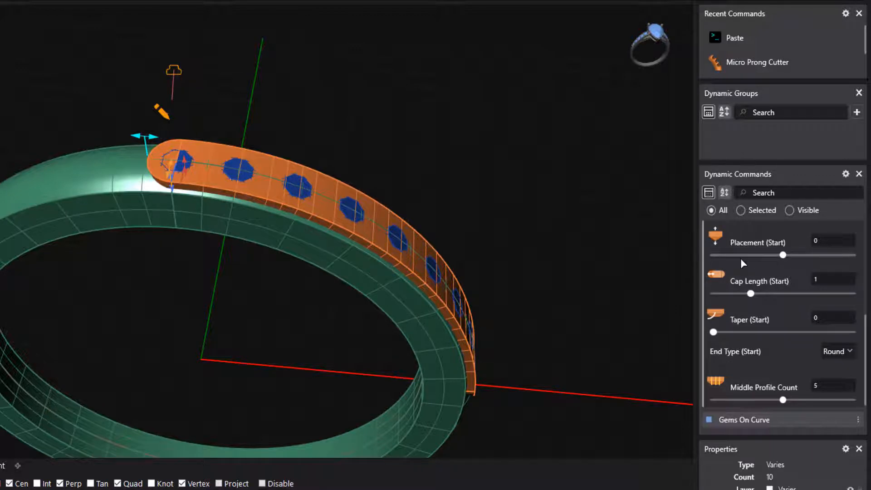
Review the new channel cutter's parameters, from cutter profile, width and height through cap length, taper, end type and middle profile count.
scroll(867, 335, "up", 5)
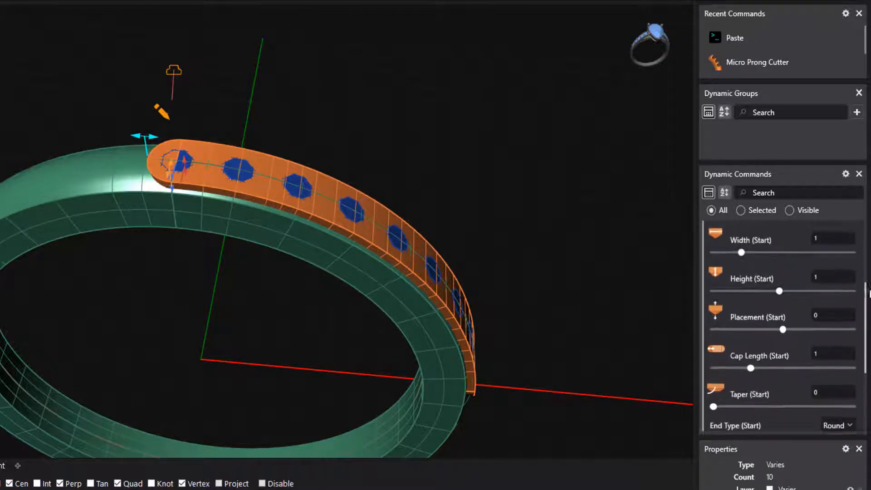
scroll(868, 328, "down", 5)
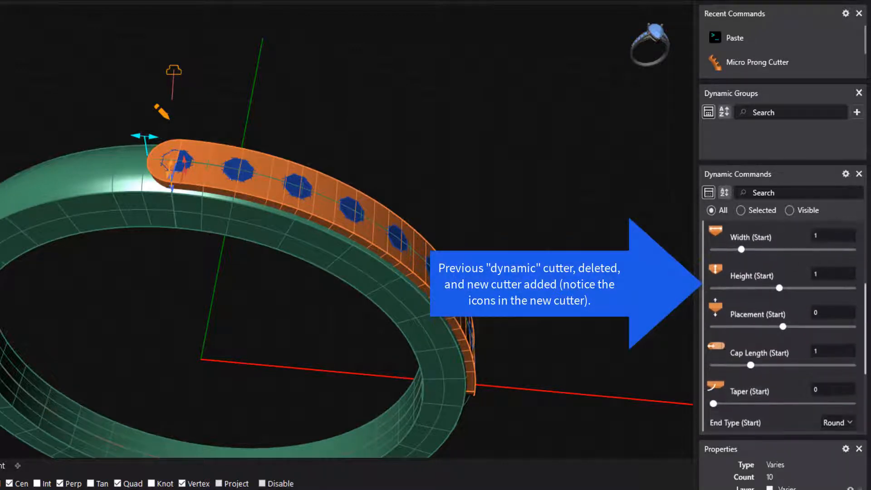
scroll(868, 327, "down", 1)
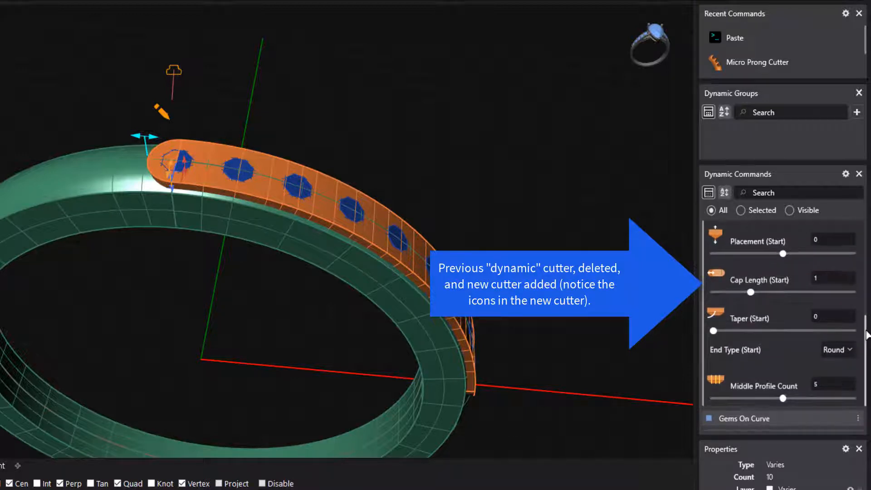
scroll(868, 335, "down", 3)
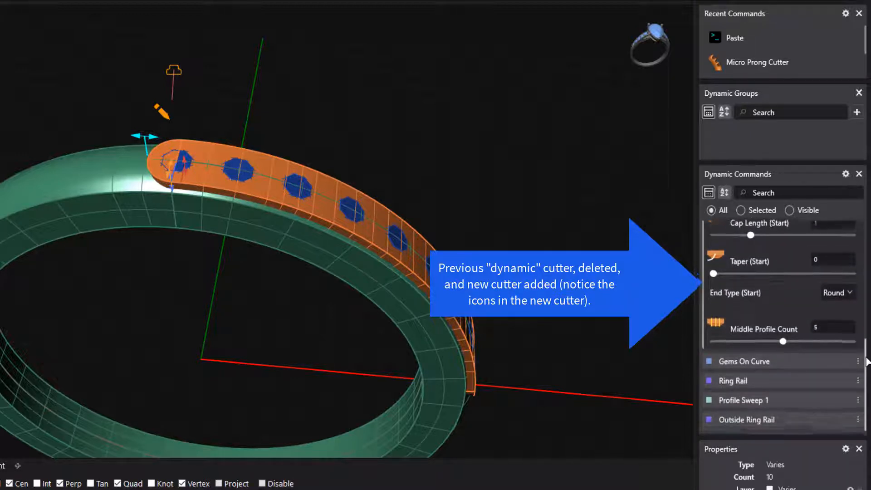
scroll(867, 331, "up", 4)
scroll(864, 309, "up", 3)
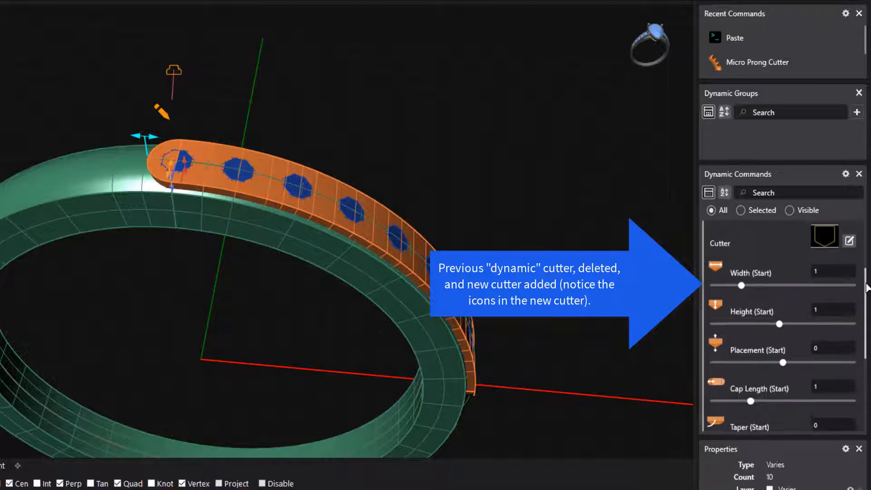
left_click_drag(868, 286, 868, 316)
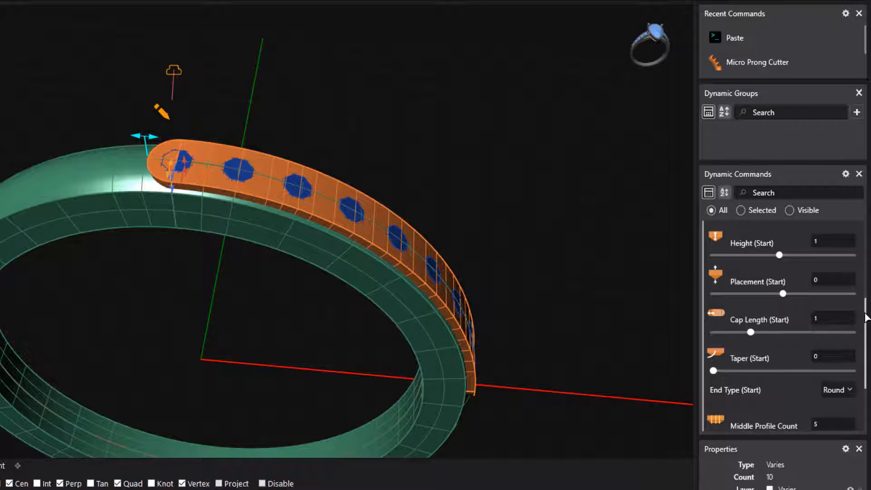
mouse_move(867, 316)
left_mouse_down()
mouse_move(867, 269)
mouse_move(865, 346)
mouse_move(863, 288)
mouse_move(863, 301)
left_mouse_up()
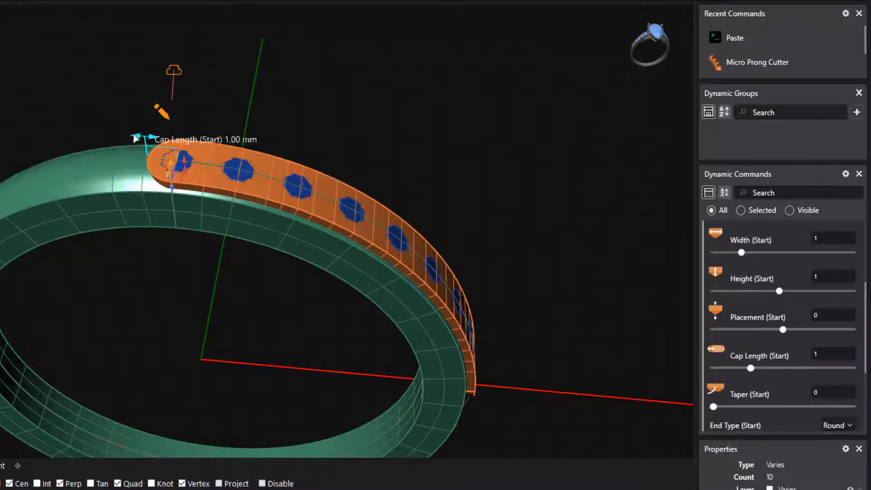
Shorten the new channel cutter's start cap length to -0.1 mm.
left_click_drag(136, 137, 213, 143)
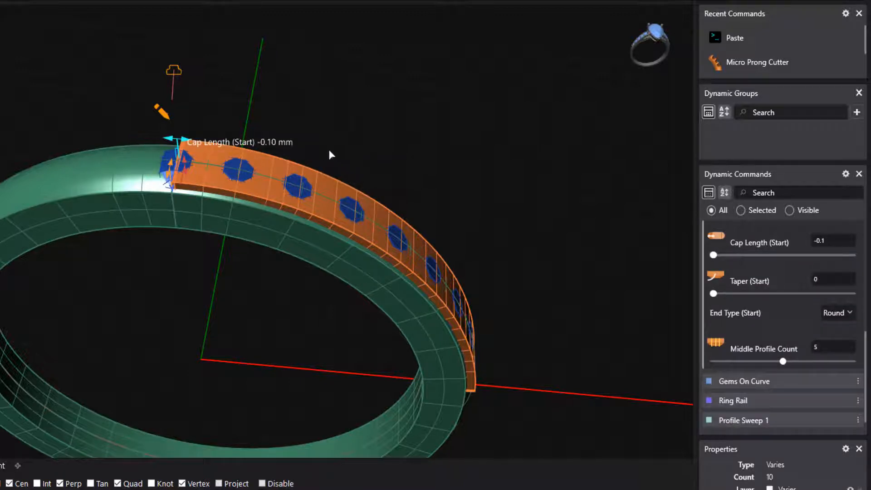
left_click_drag(135, 145, 197, 150)
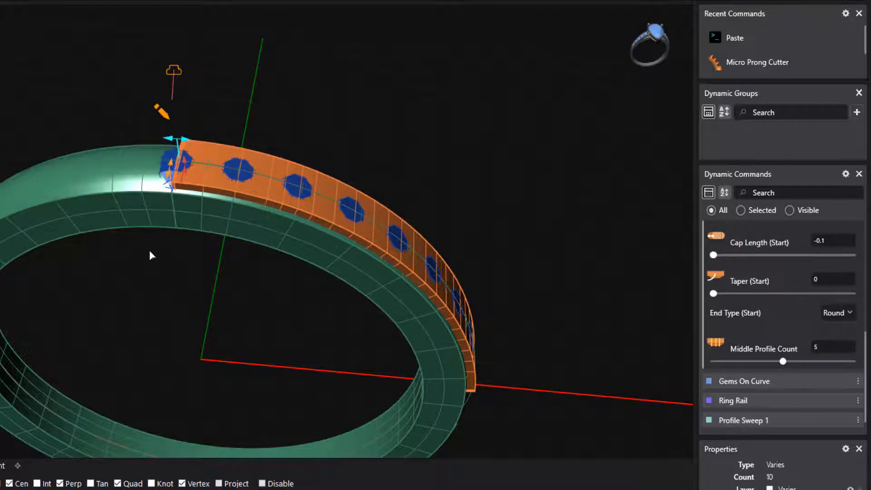
Inspect the cutter's start end up close, try to shorten the cap beyond -0.1 mm, and finish the channel cutter.
right_click_drag(152, 251, 272, 193)
scroll(168, 241, "up", 8)
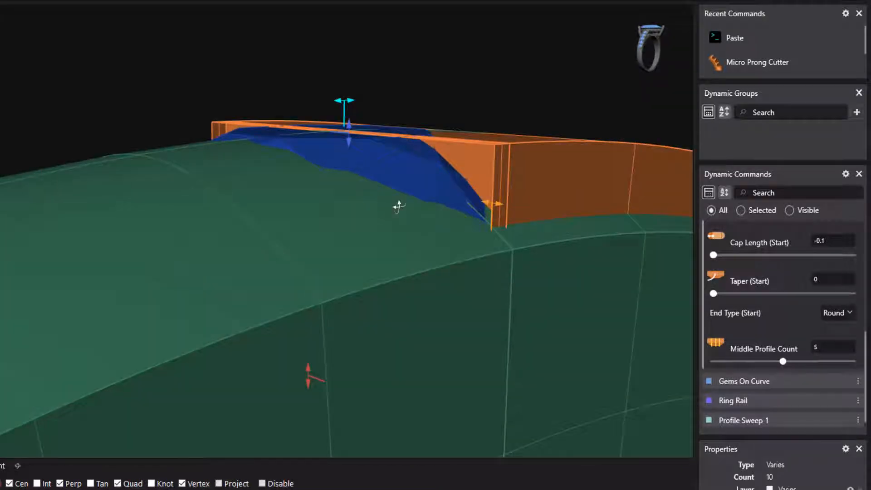
right_click_drag(398, 207, 380, 157)
scroll(427, 220, "up", 2)
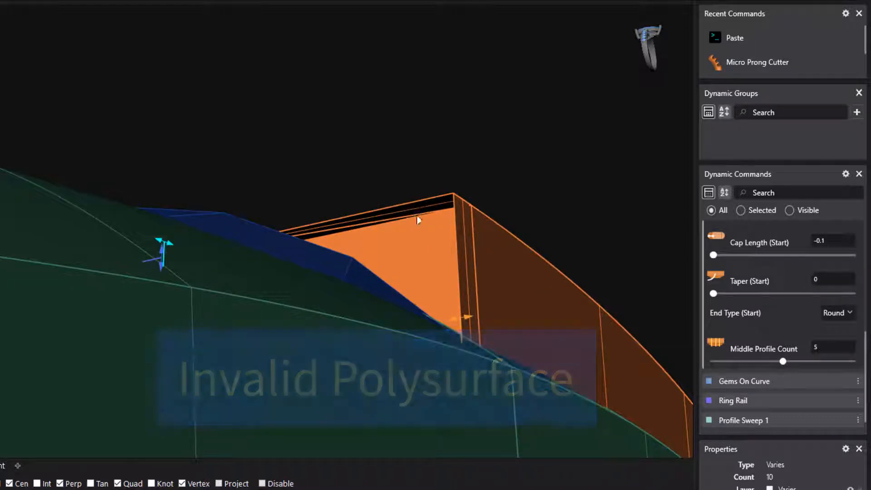
right_click_drag(415, 220, 384, 283)
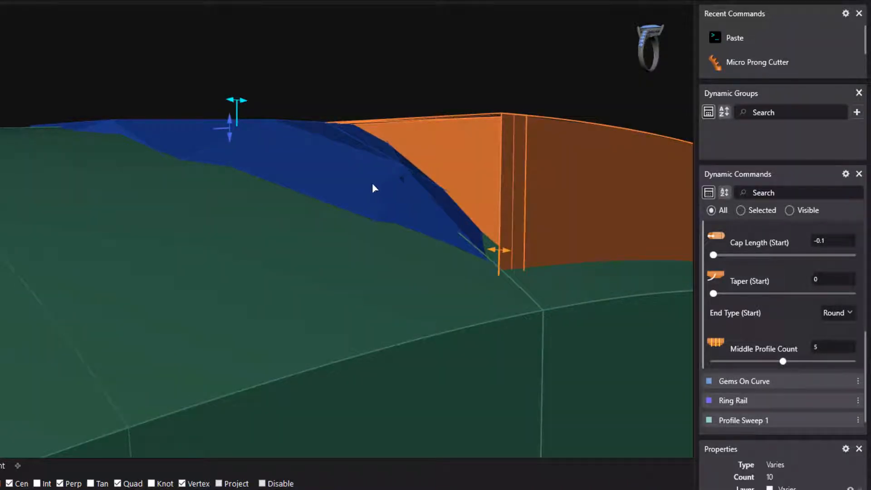
right_click_drag(373, 186, 330, 268)
scroll(328, 263, "down", 4)
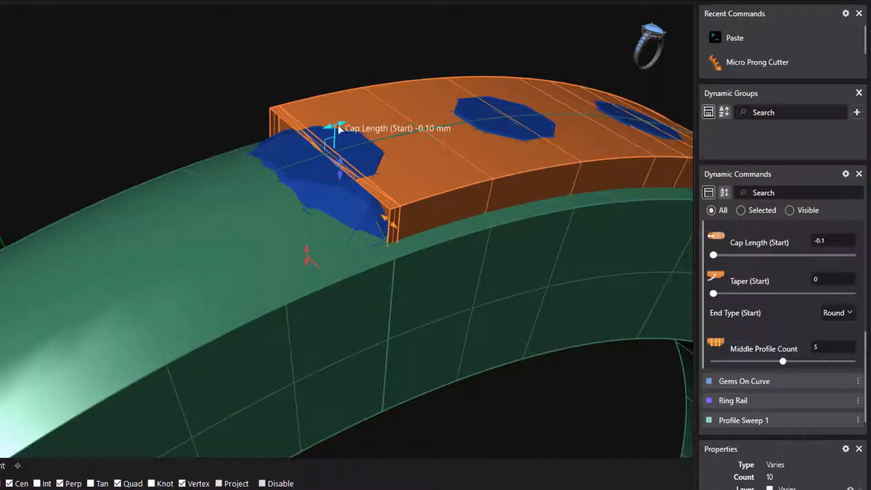
left_click_drag(339, 127, 404, 154)
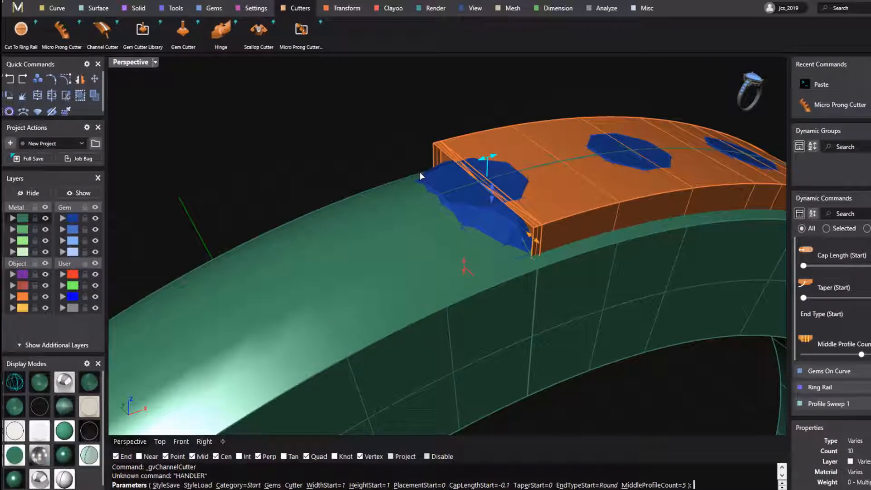
key("Return")
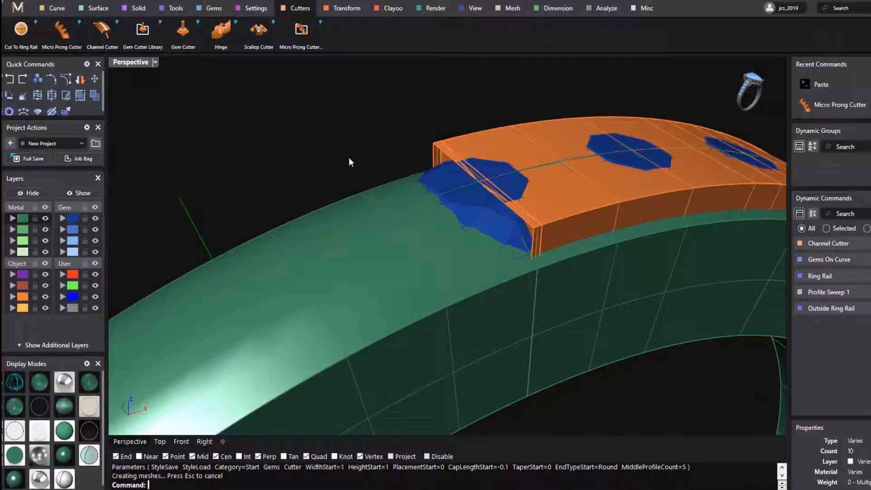
Try to subtract the channel cutter from the ring band with a Boolean difference.
scroll(349, 157, "down", 5)
right_click_drag(326, 170, 277, 193)
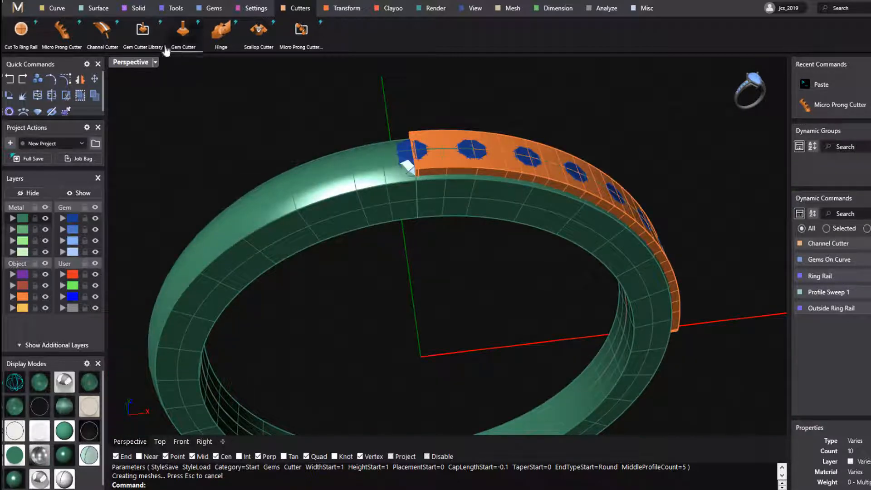
left_click(134, 10)
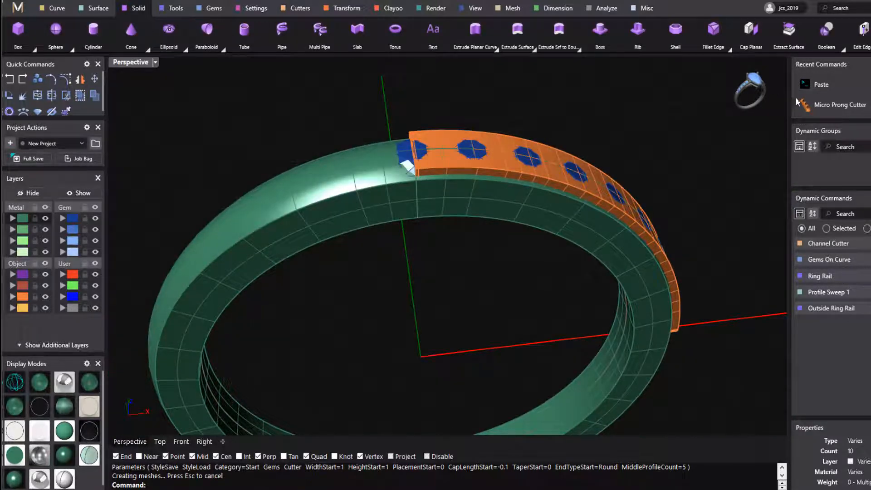
left_click(842, 49)
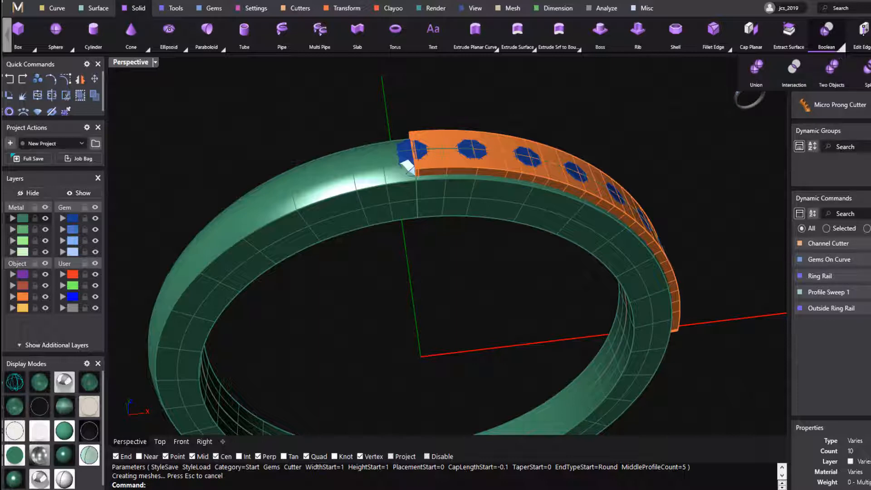
left_click(827, 35)
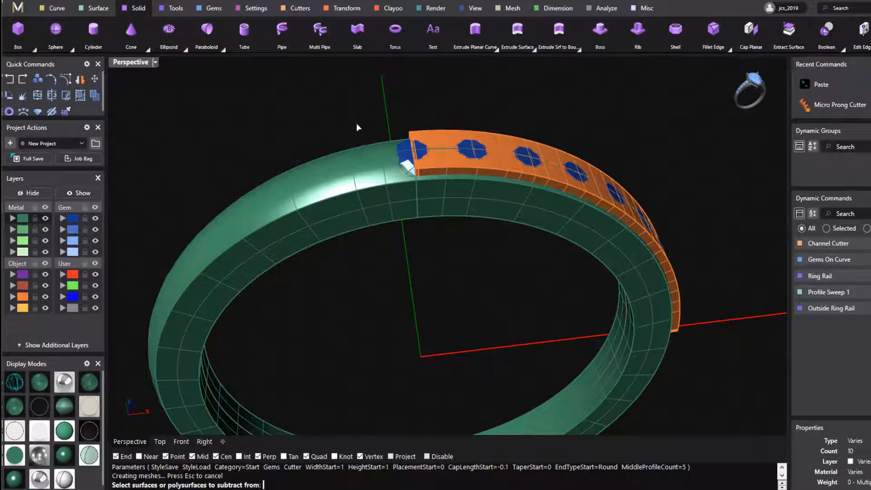
left_click(348, 188)
key("Return")
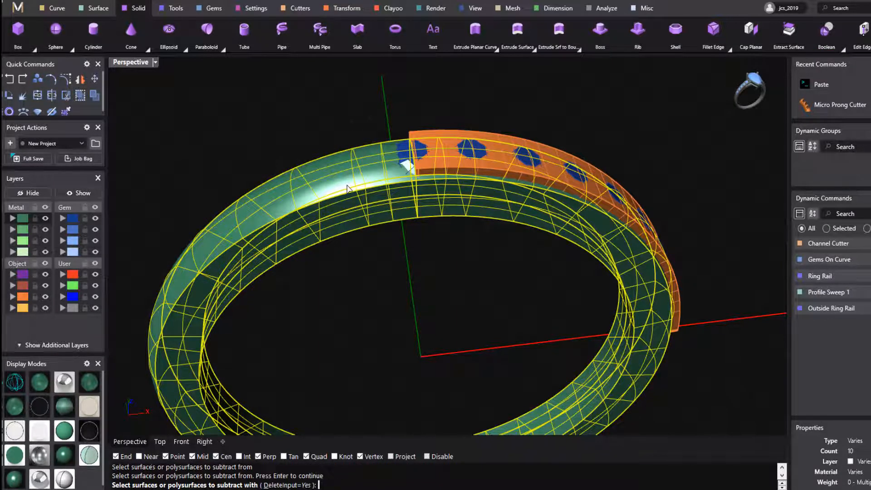
left_click(438, 146)
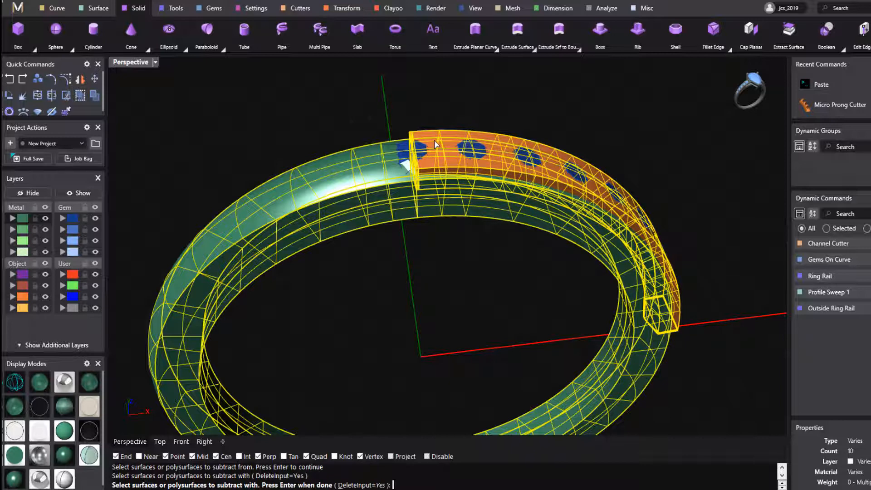
key("Return")
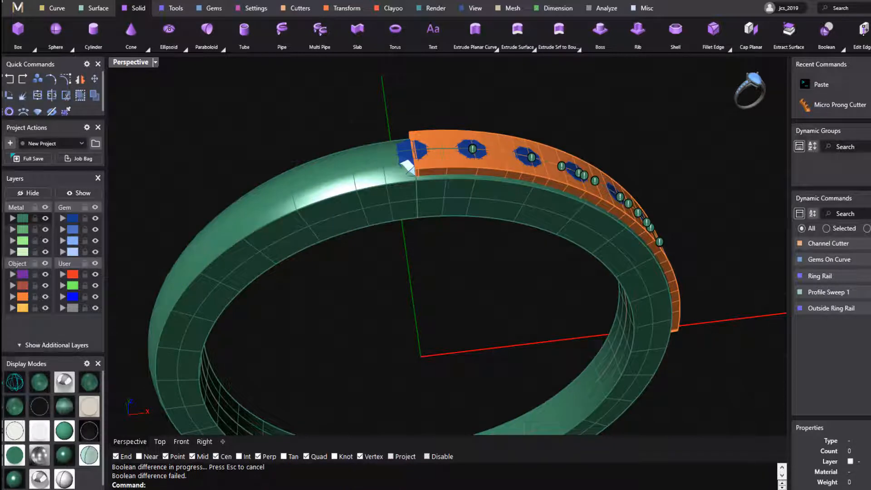
Delete the channel cutter from the ring.
right_click_drag(378, 119, 406, 124)
scroll(331, 198, "up", 6)
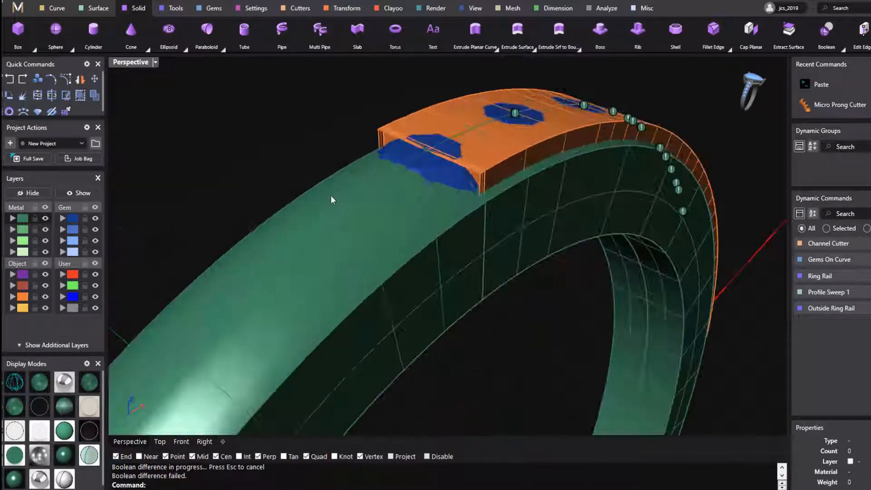
right_click_drag(347, 178, 313, 212)
scroll(314, 214, "down", 3)
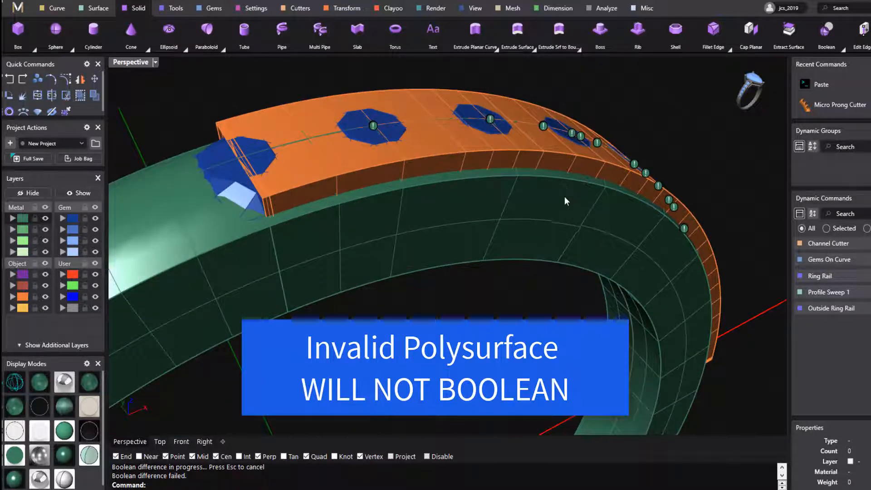
right_click_drag(564, 197, 529, 200)
right_click_drag(483, 225, 476, 258)
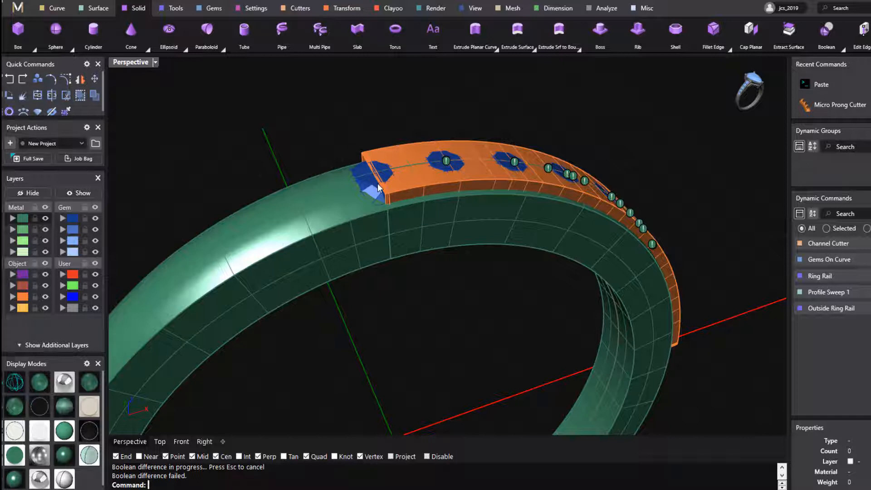
left_click(425, 191)
left_click(452, 224)
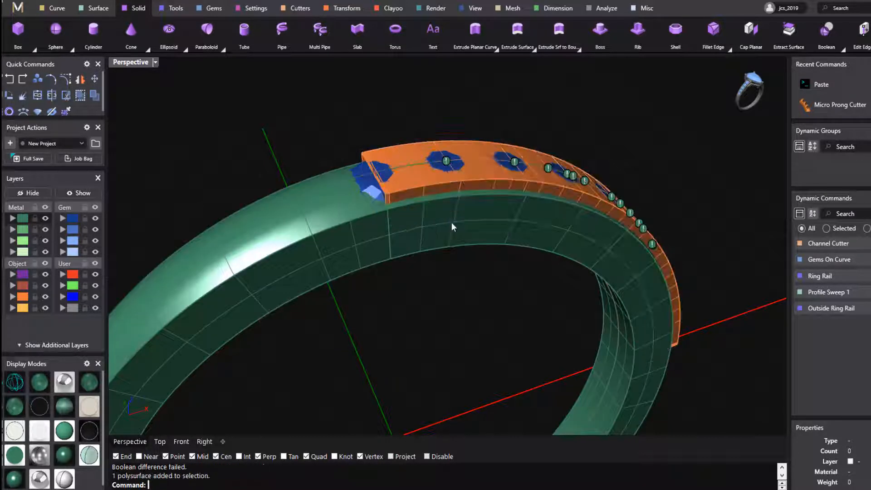
key("Delete")
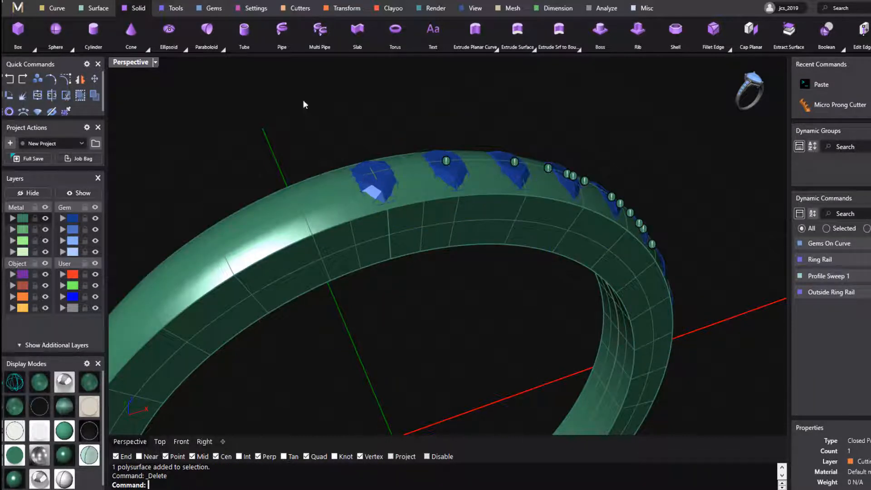
Create micro prong cutters on the whole gem row and narrow them to a start width percentage of 0.19.
left_click_drag(303, 100, 681, 345)
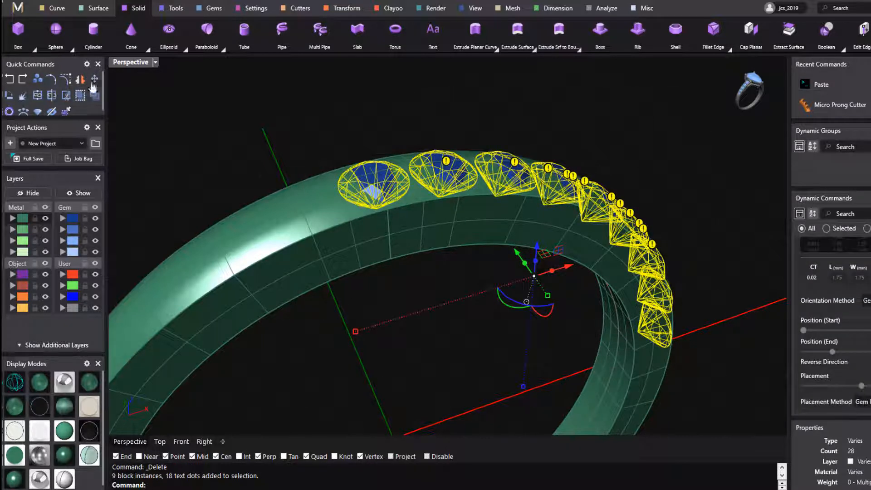
left_click(299, 8)
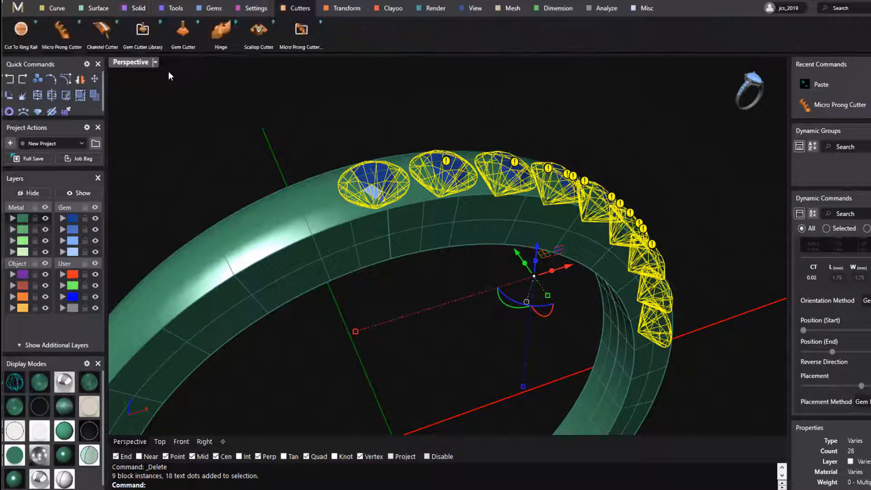
left_click(61, 40)
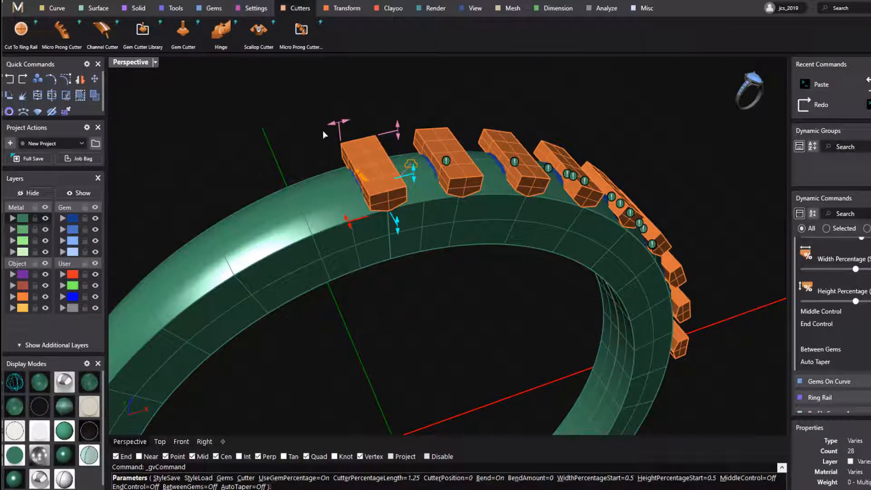
left_click_drag(331, 127, 361, 121)
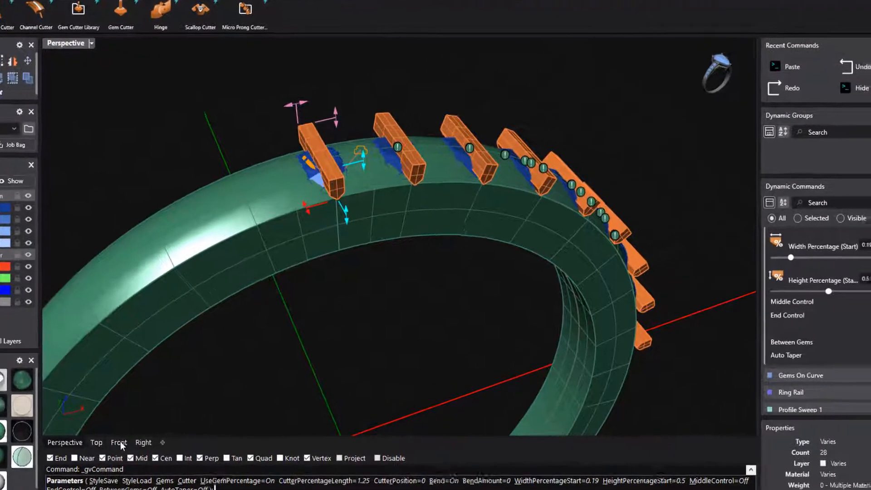
Shift the micro prong cutters between the gems, working in the Front view.
left_click(119, 443)
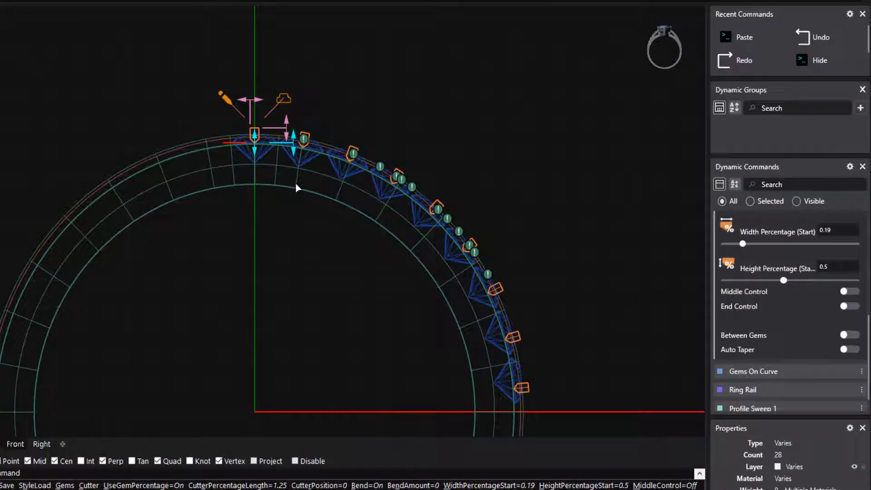
scroll(295, 187, "up", 2)
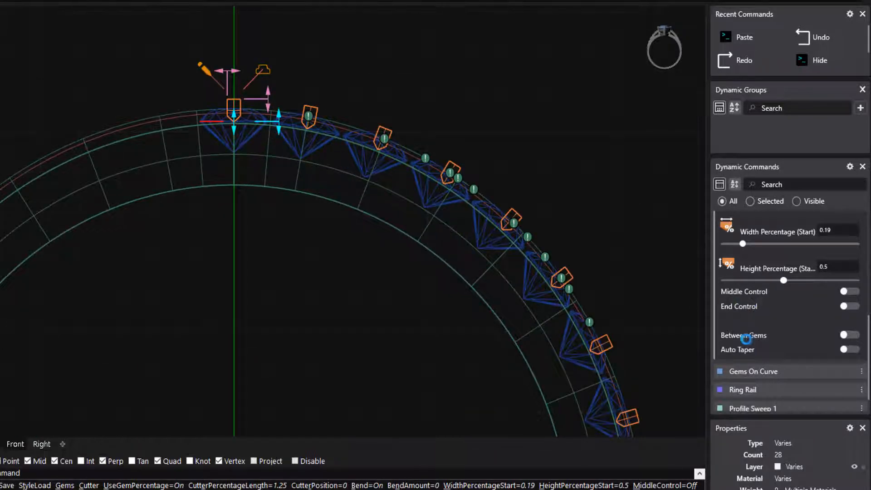
left_click(850, 335)
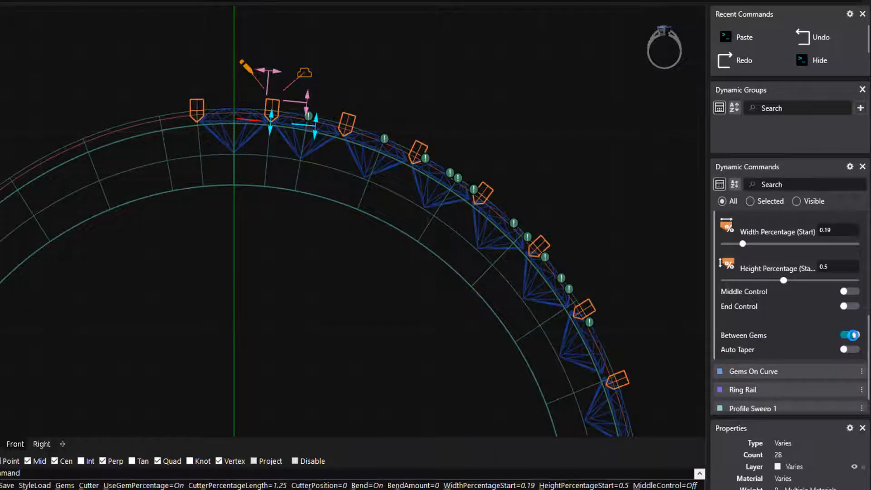
Examine how the micro prong cutters line up with the gaps between gems along the whole row, and leave the command.
right_click_drag(350, 295, 292, 233)
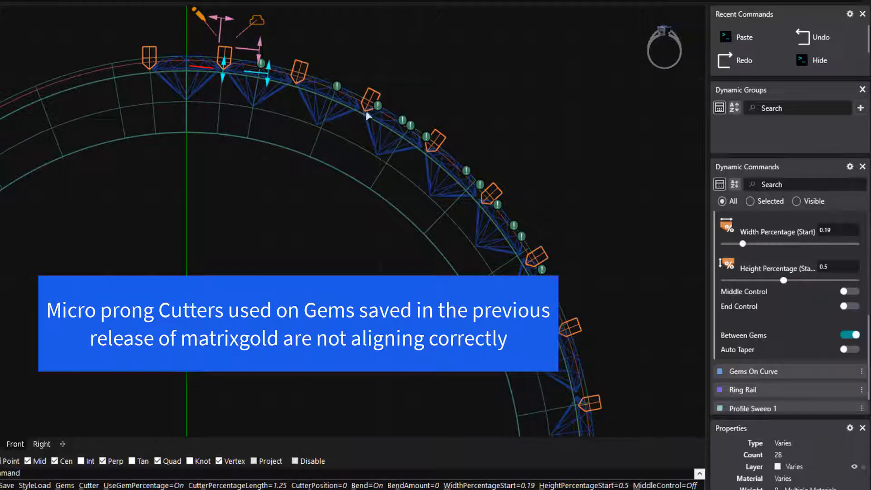
scroll(366, 111, "up", 3)
scroll(363, 151, "up", 2)
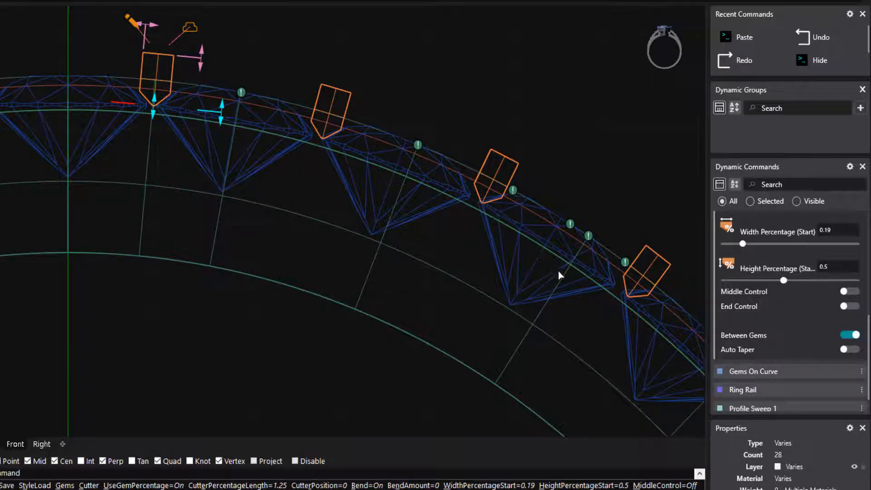
right_click_drag(559, 273, 389, 131)
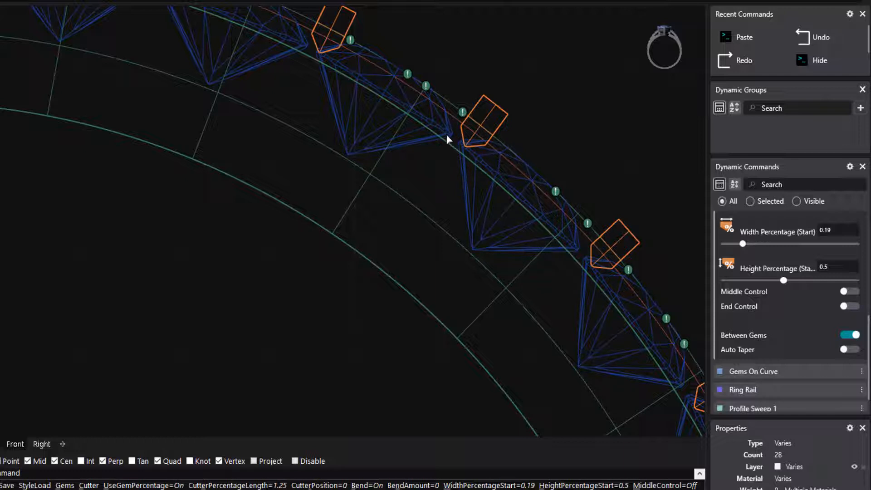
right_click_drag(494, 213, 343, 63)
right_click_drag(419, 214, 364, 93)
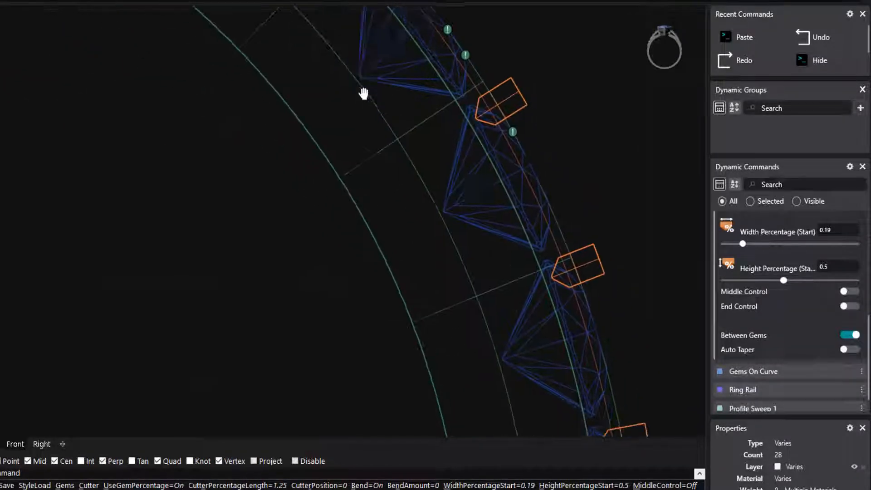
mouse_move(421, 208)
right_mouse_down()
mouse_move(371, 117)
mouse_move(481, 259)
right_mouse_up()
scroll(382, 236, "down", 14)
right_click_drag(320, 223, 393, 253)
right_click(379, 253)
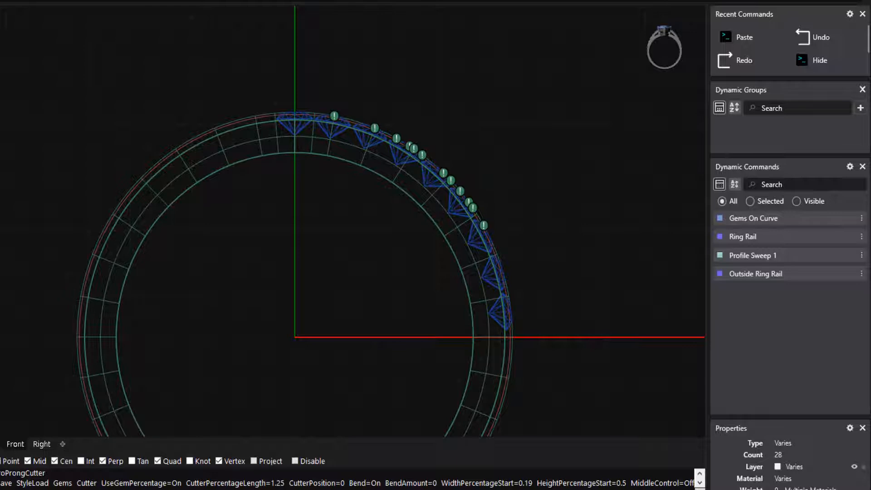
Edit the Gems On Curve row on the ring and change its gem size to 1.50 mm (0.013 ct).
scroll(333, 146, "up", 4)
left_click(314, 94)
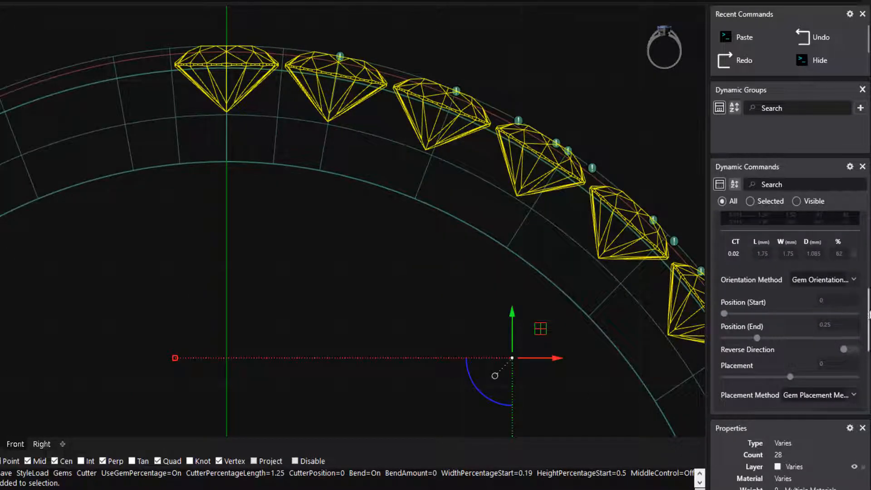
scroll(870, 311, "up", 4)
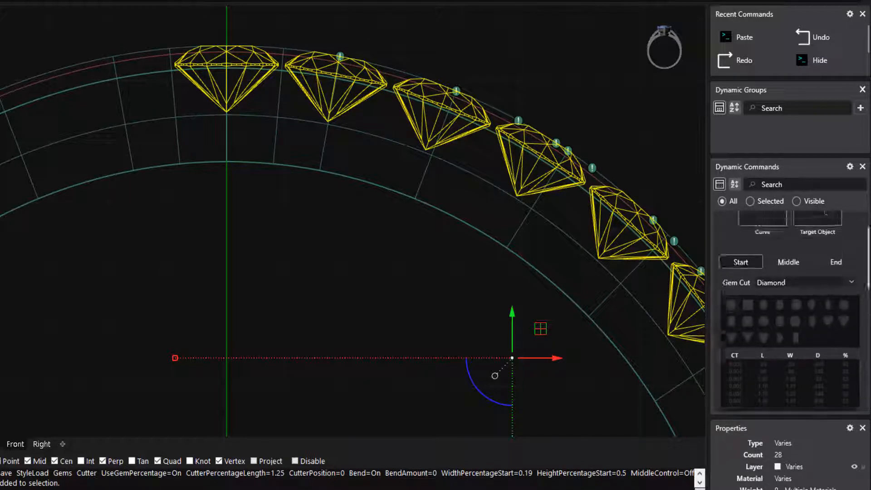
left_click(837, 218)
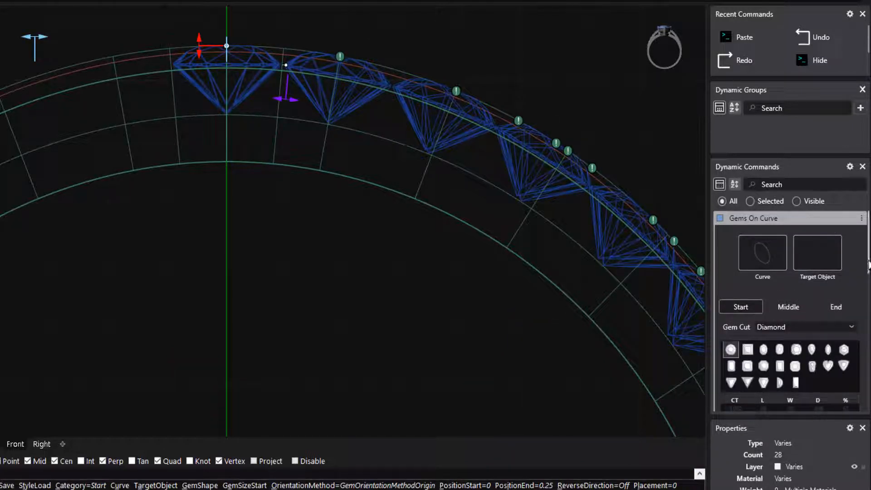
scroll(870, 285, "down", 3)
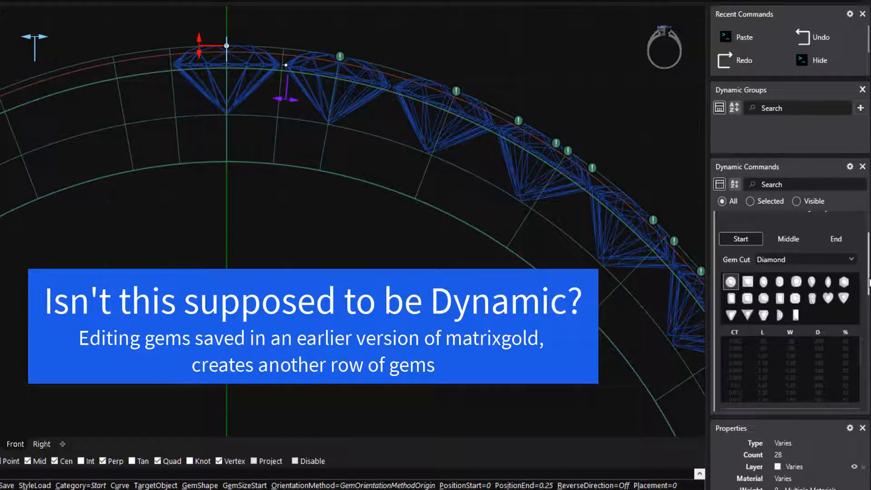
scroll(817, 324, "down", 4)
left_click(854, 343)
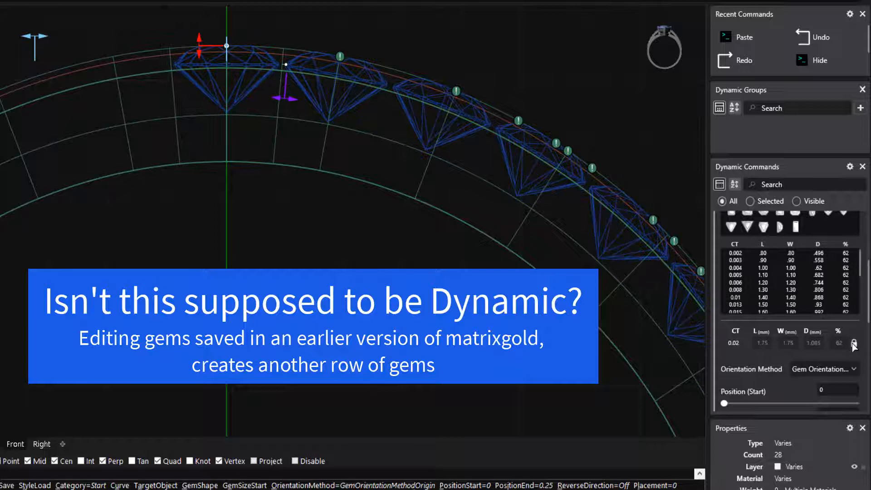
left_click(742, 304)
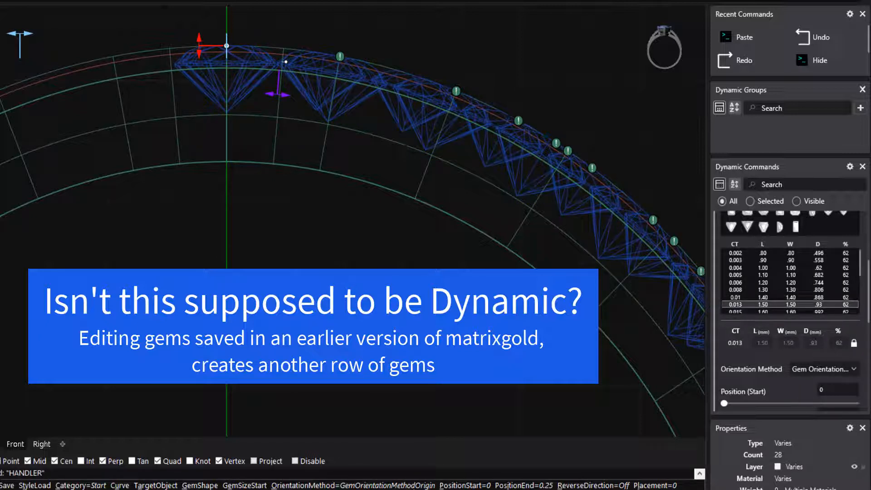
key("Return")
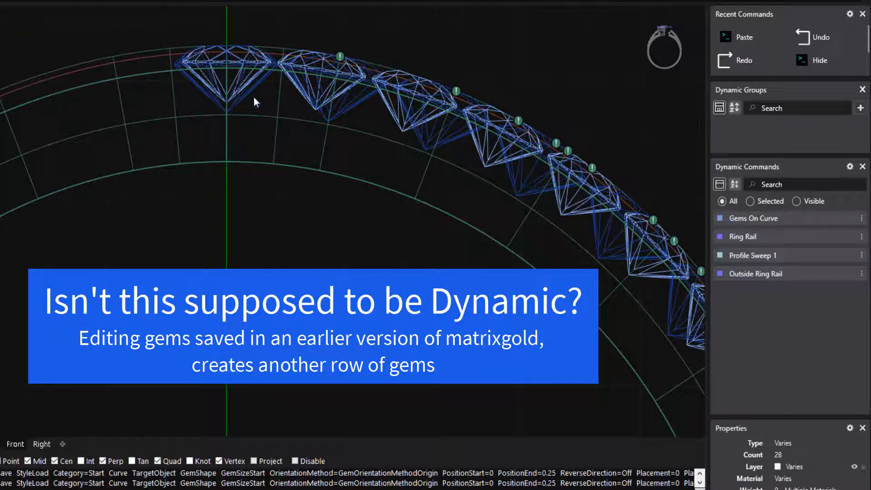
Delete the older row of larger gems that overlaps the 1.50 mm gems.
scroll(348, 120, "down", 3)
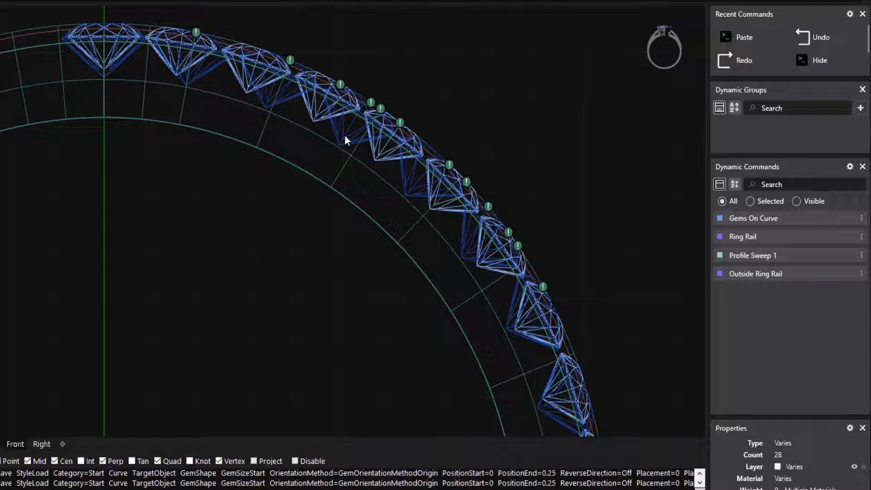
left_click(346, 137)
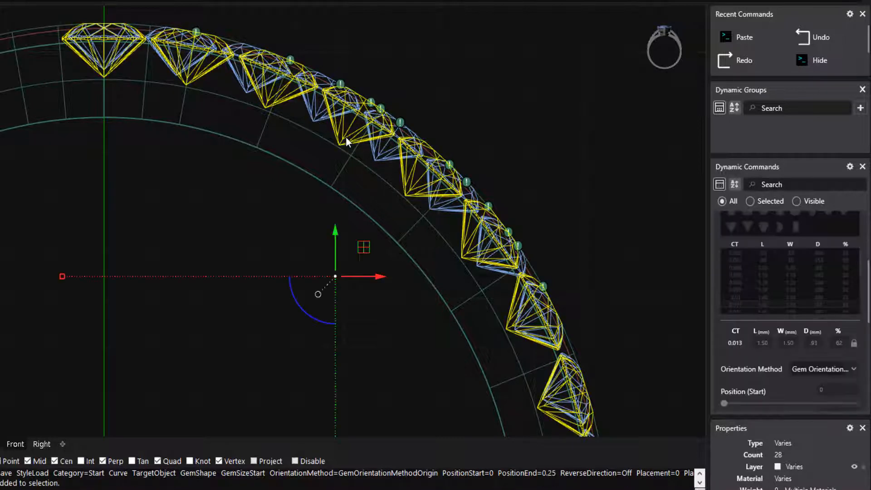
key("Escape")
Select the whole row of 1.50 mm gems and try to create micro prong cutters on it.
scroll(346, 137, "down", 3)
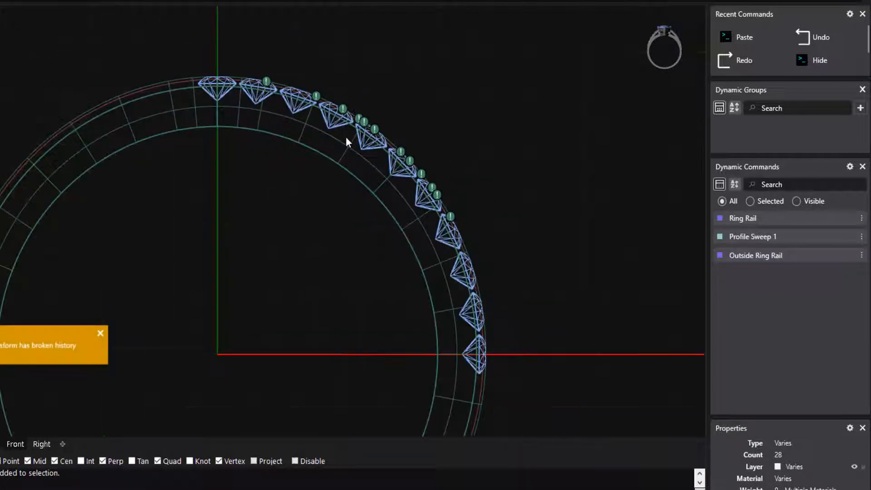
left_click_drag(322, 168, 529, 389)
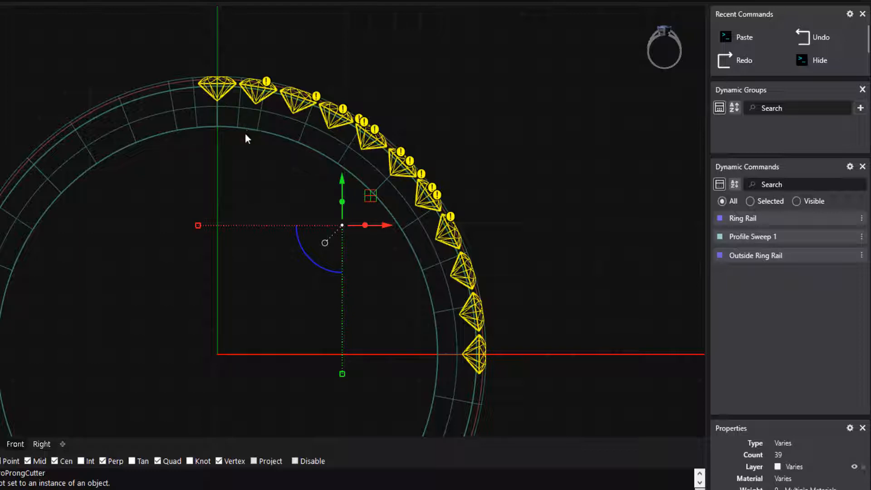
Undo the deletion of the original gem row and compare it with the overlapping 1.50 mm row on the ring.
left_click(251, 102)
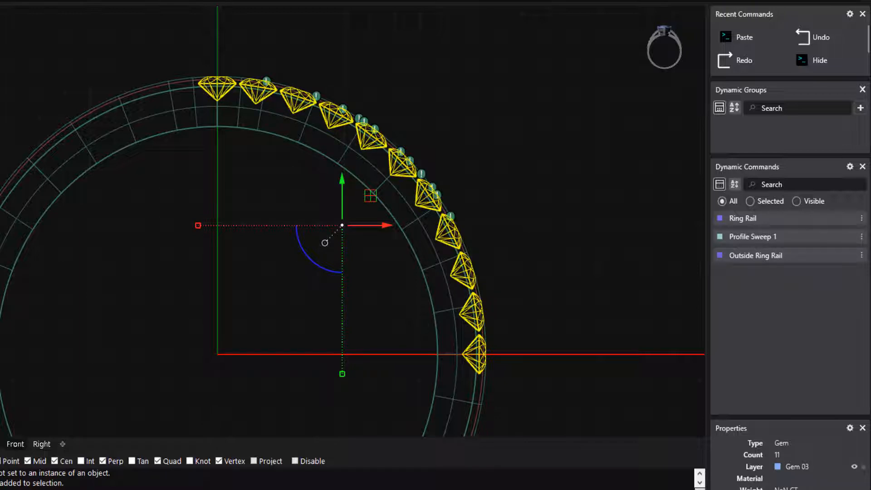
key("ctrl+z")
left_click(112, 36)
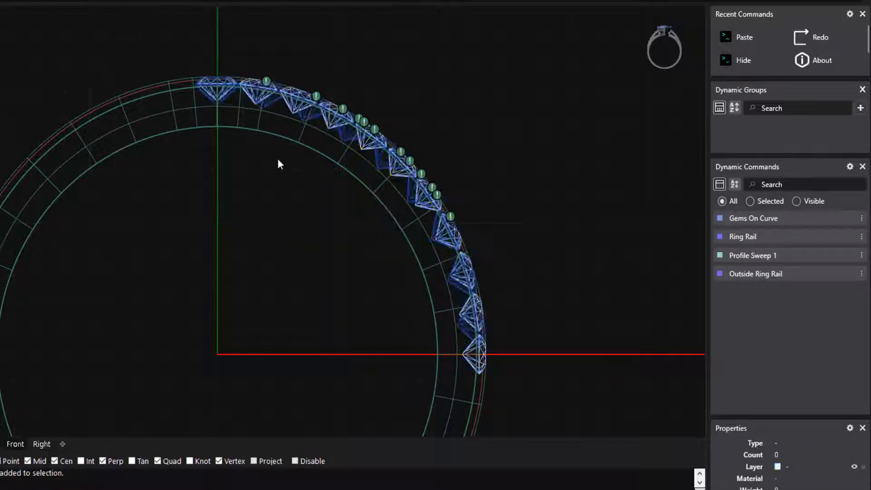
scroll(257, 101, "up", 2)
left_click(282, 110)
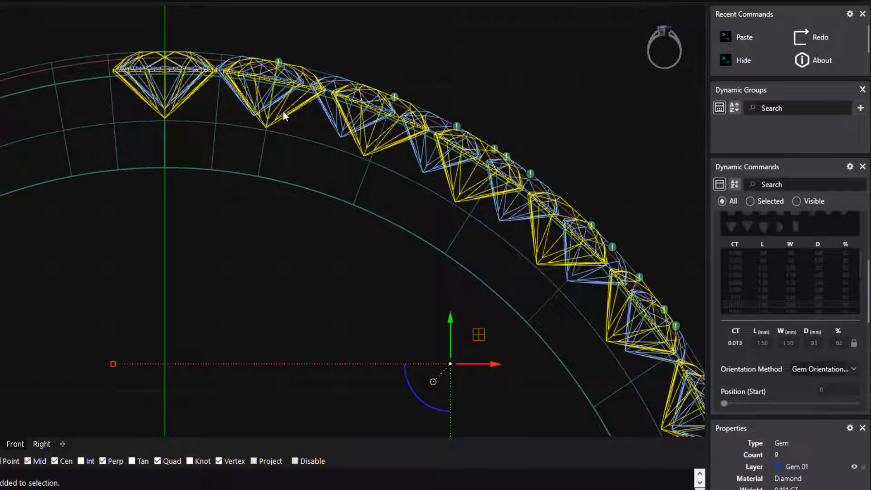
left_click(275, 247)
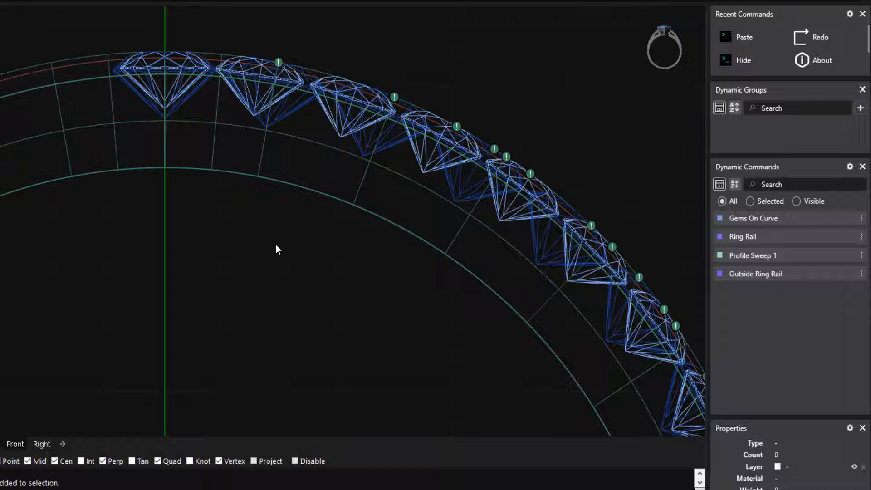
scroll(276, 244, "down", 2)
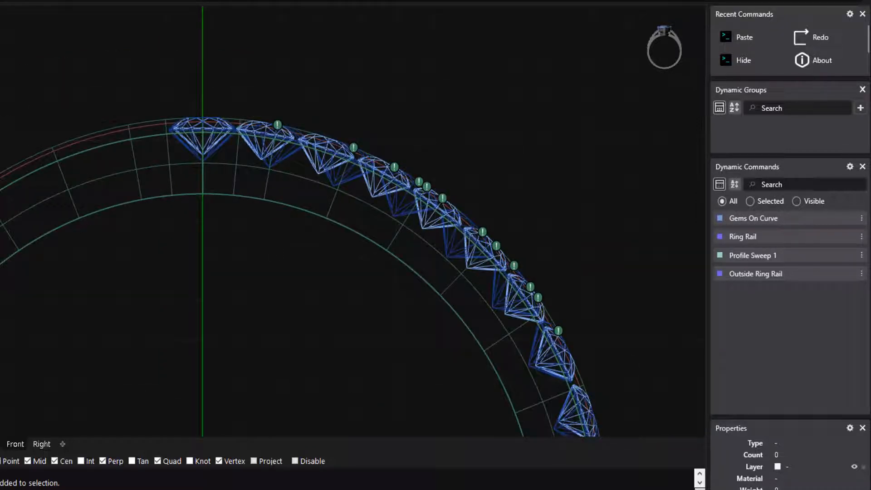
Undo the 1.50 mm gem row edit and the leftover cutter test markers along the ring.
key("ctrl+z")
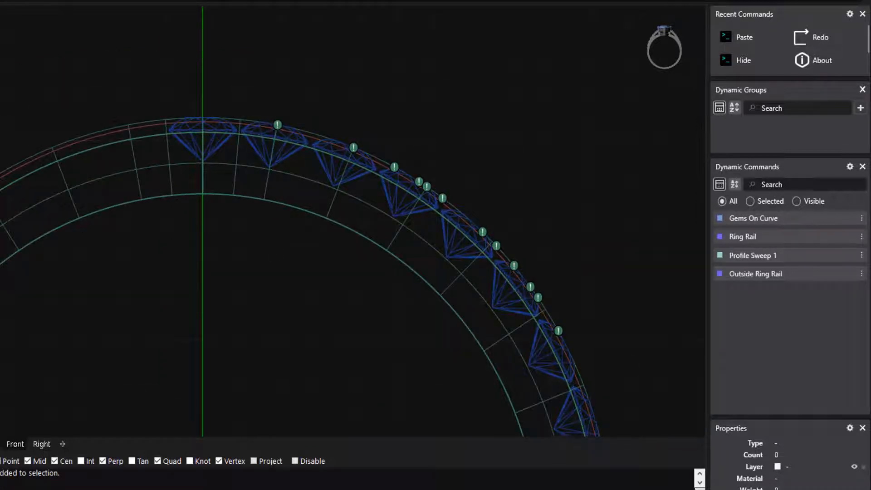
key("ctrl+z")
key("ctrl+z")
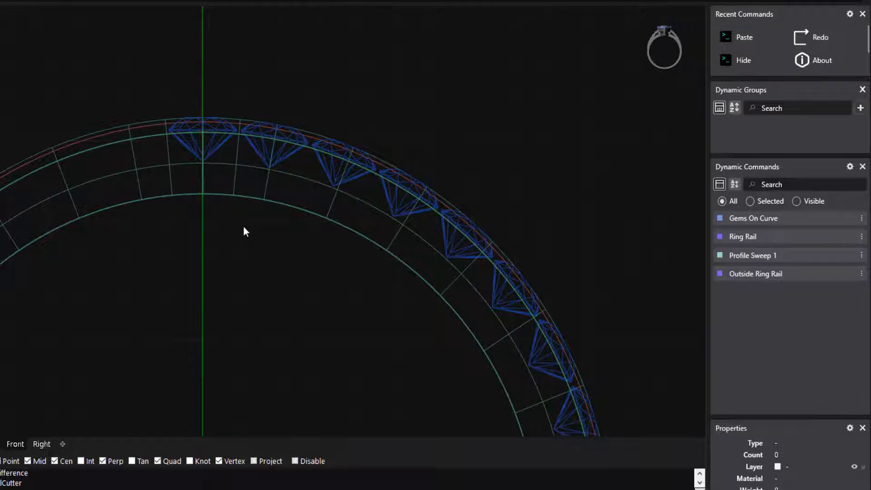
Edit the original Gems On Curve row on the ring and change its gem shape to the square cut.
scroll(243, 226, "down", 2)
left_click(327, 106)
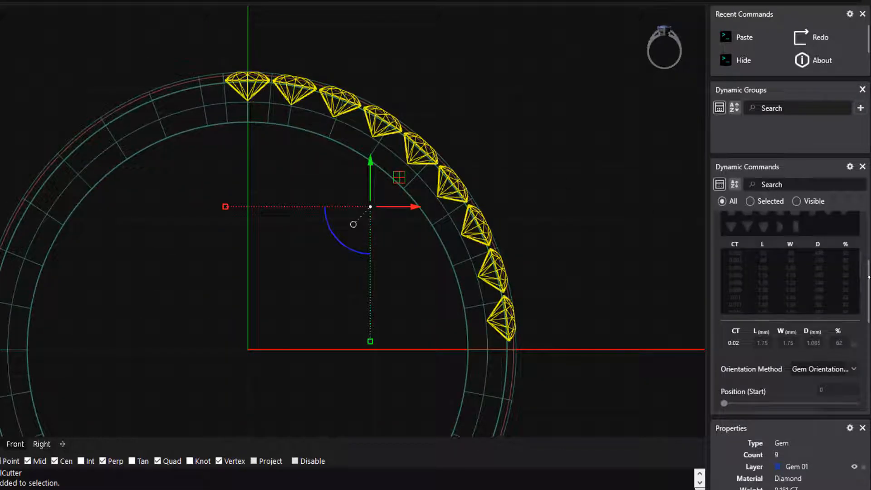
scroll(868, 231, "up", 3)
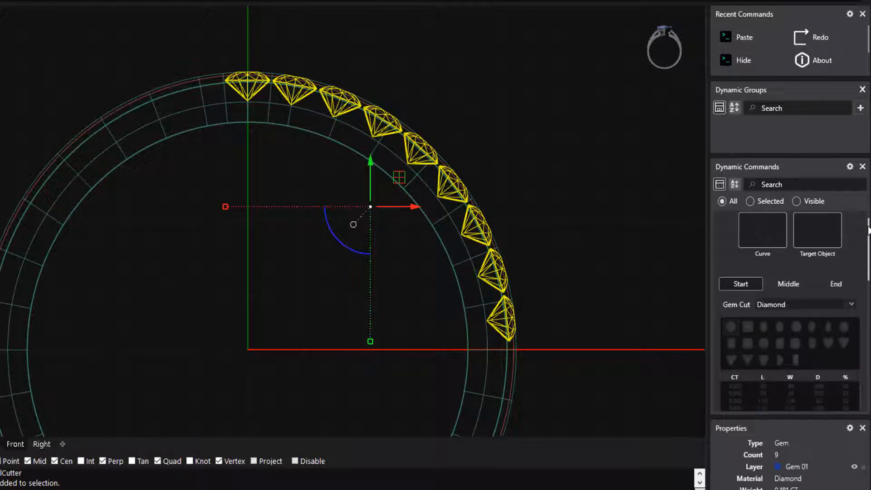
scroll(868, 231, "up", 1)
left_click(838, 219)
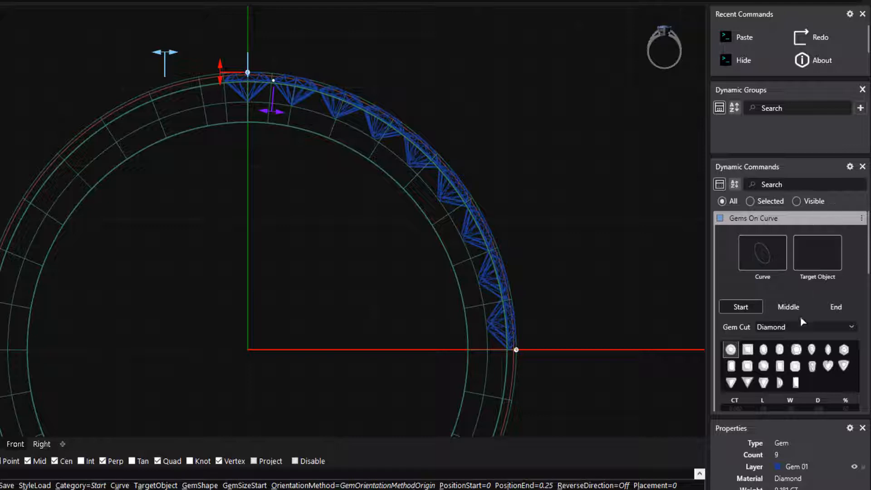
left_click(748, 350)
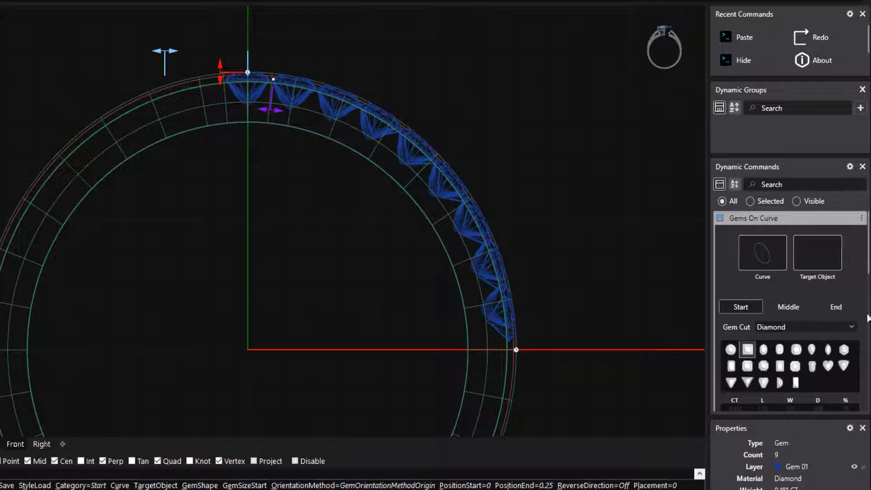
Lock the square gems' proportions, set their size to 1.50 x 1.50 mm (0.021 ct) and finish the row edit.
left_click_drag(869, 259, 868, 324)
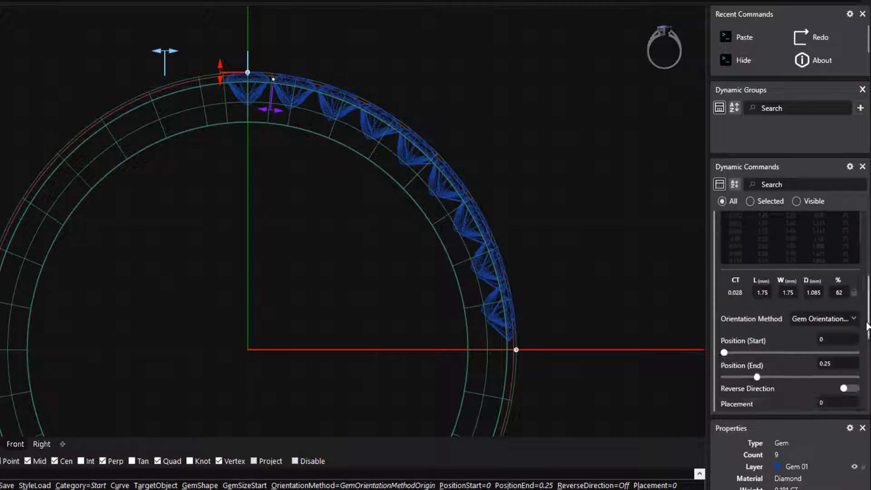
left_click(854, 293)
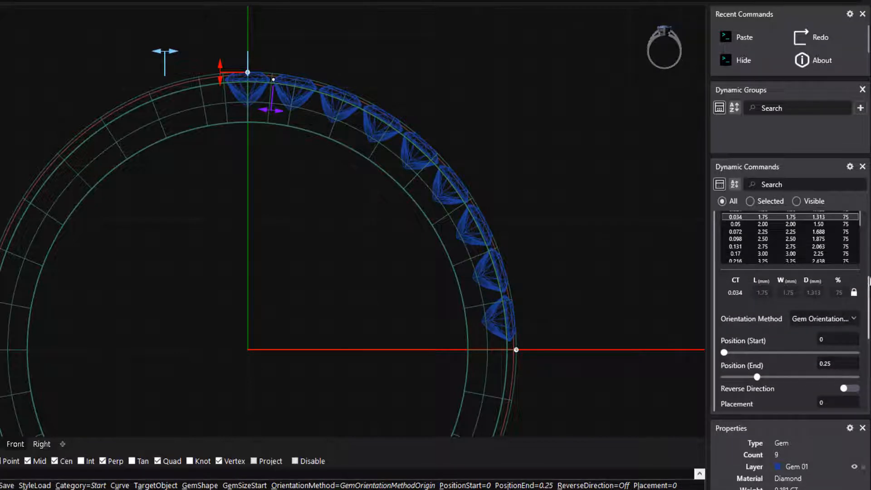
scroll(753, 277, "up", 2)
left_click(745, 270)
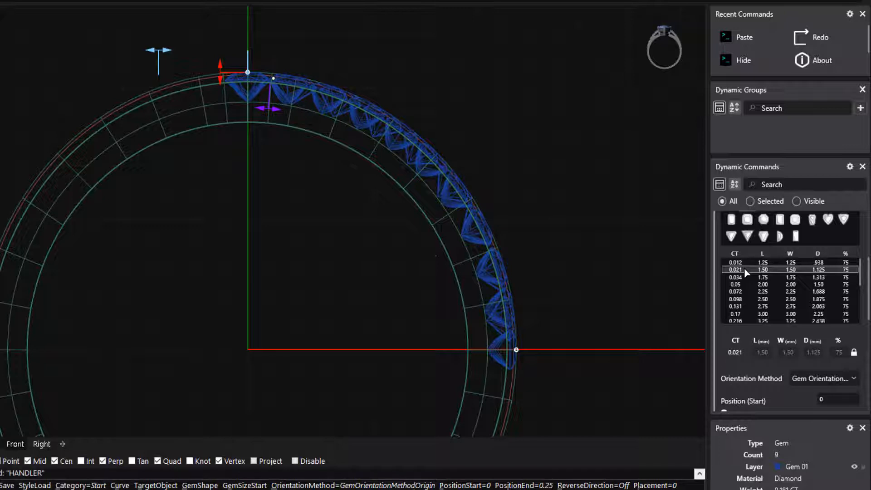
key("Return")
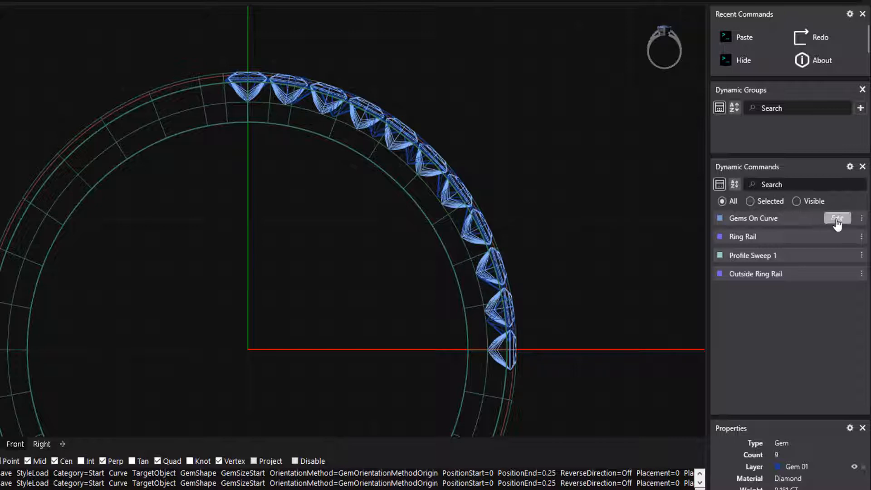
Delete the original row of round gems that overlaps the 1.50 mm square gems.
left_click(838, 218)
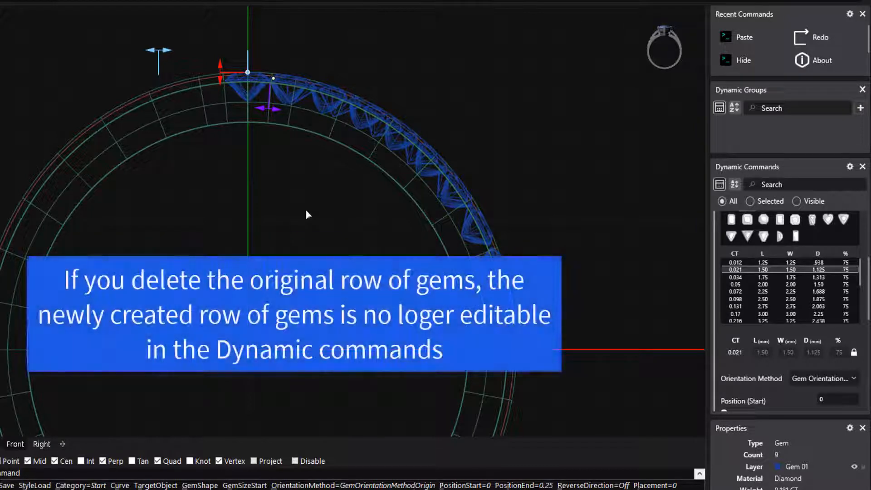
scroll(327, 132, "up", 5)
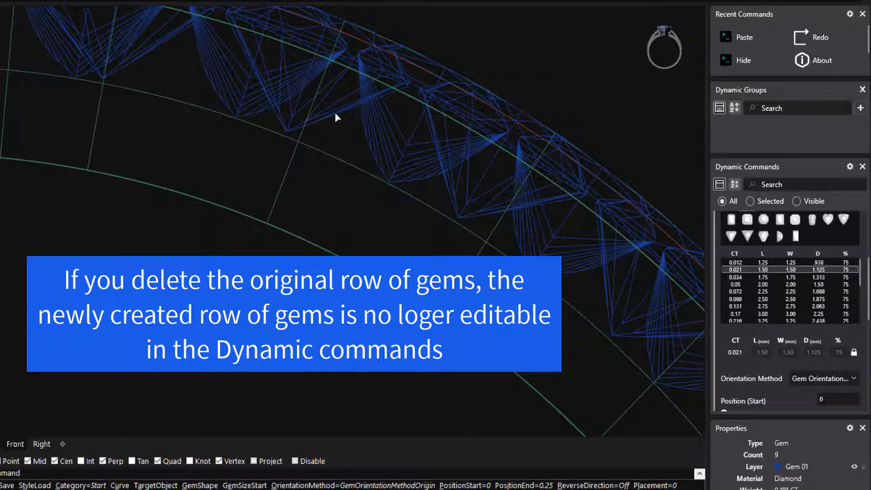
left_click(335, 112)
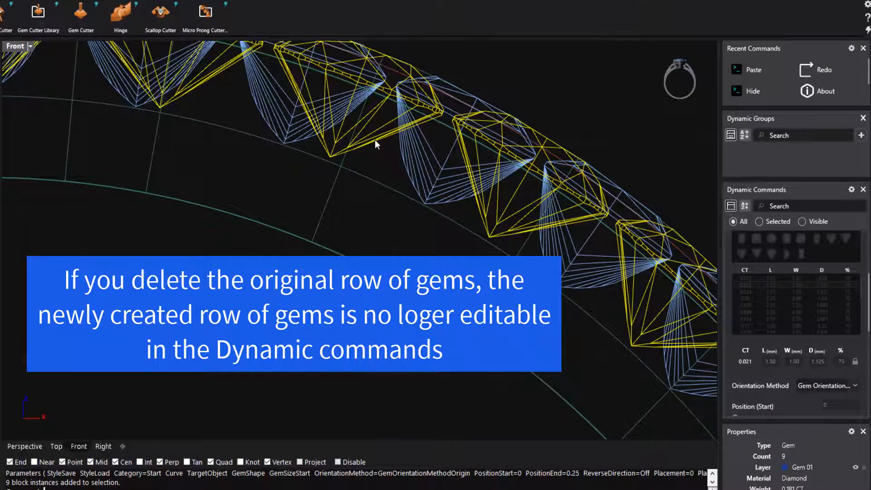
key("Delete")
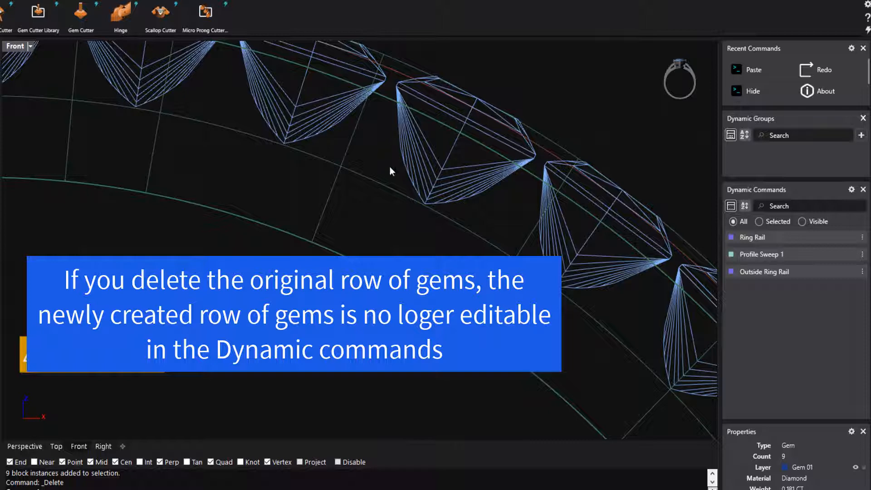
scroll(375, 204, "down", 4)
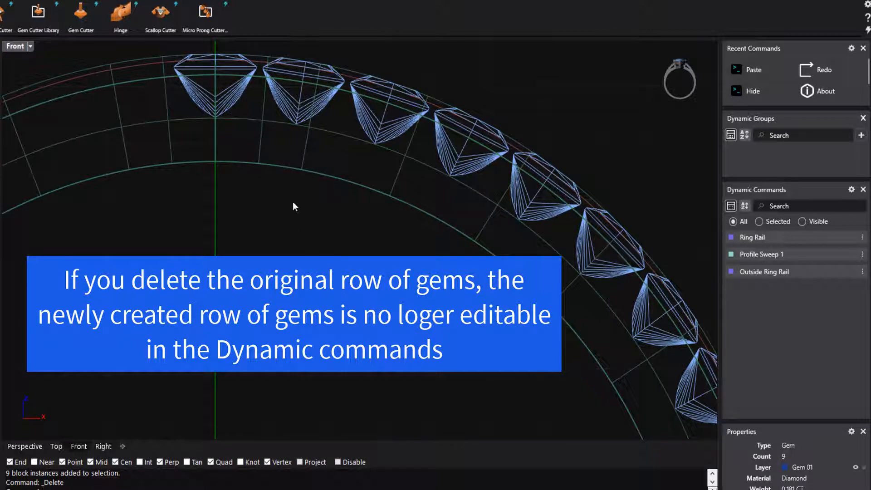
scroll(295, 214, "down", 2)
scroll(295, 214, "down", 2)
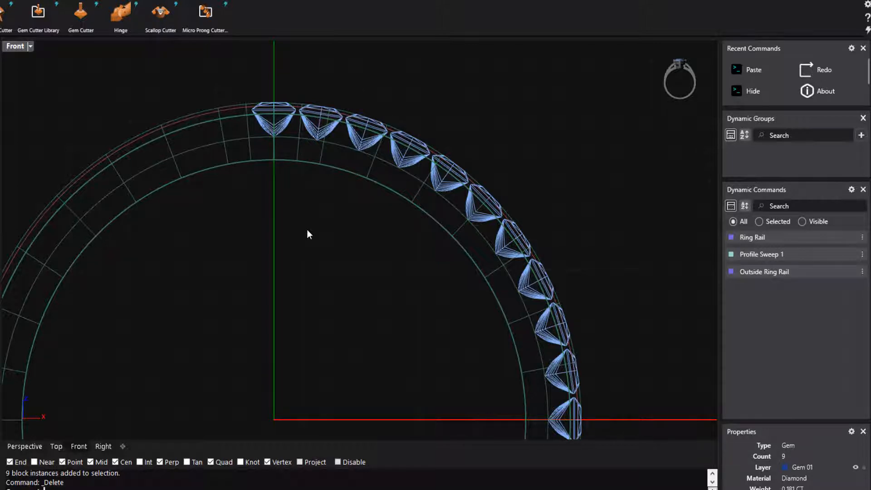
scroll(307, 230, "down", 3)
Select the GemRow02 group of square gems on the ring and start Micro Prong Cutter on it.
left_click(21, 447)
scroll(200, 297, "down", 5)
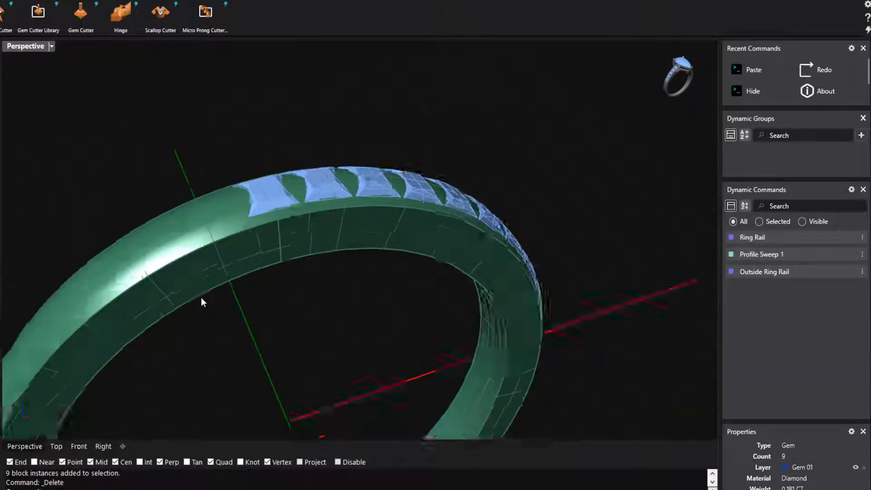
right_click_drag(200, 298, 198, 381)
left_click(275, 227)
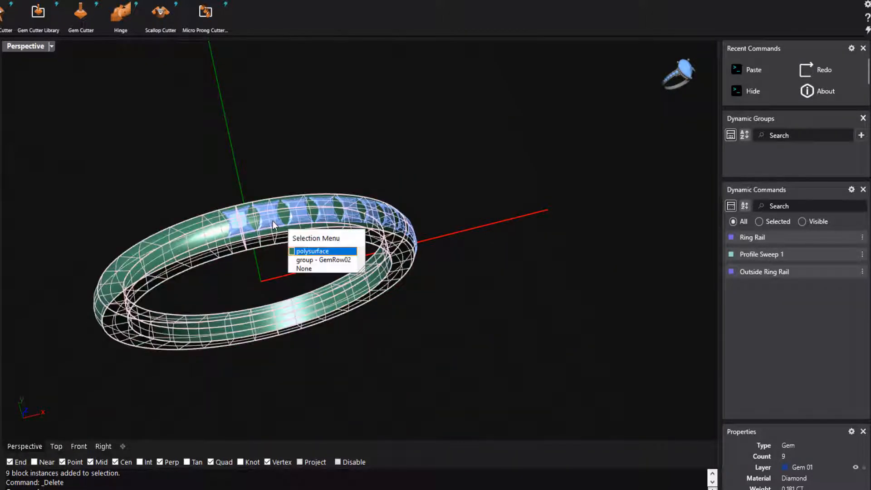
left_click(304, 258)
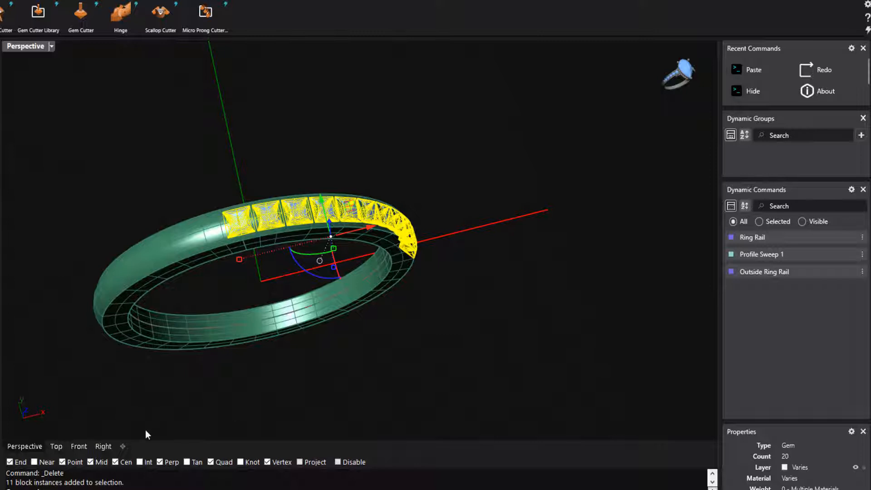
left_click(80, 447)
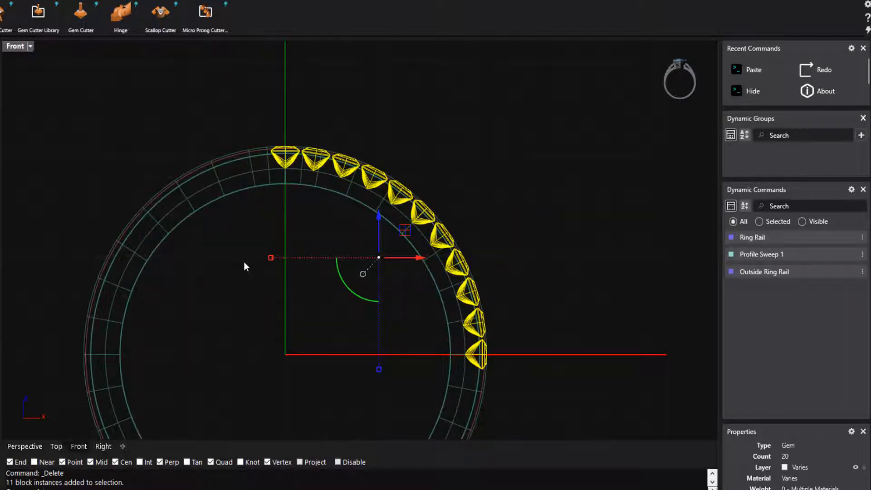
left_click(2, 14)
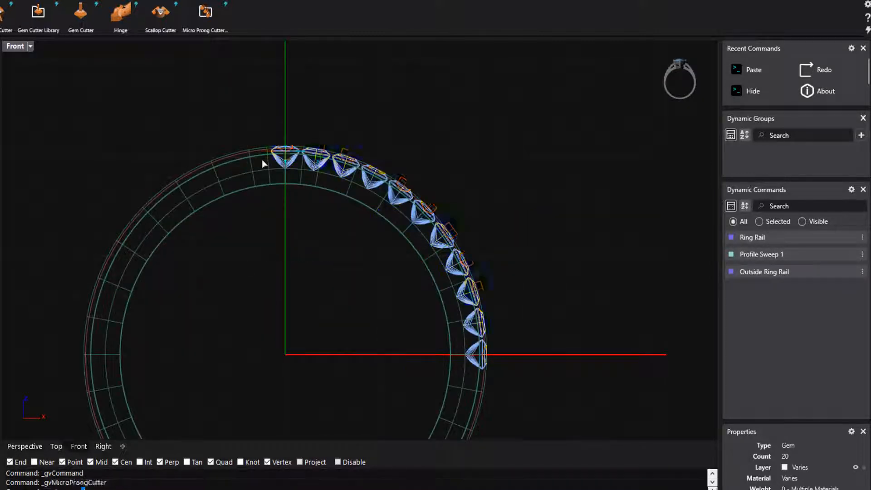
Narrow the micro prong cutters to a start width percentage of 0.23 and place them between the gems.
scroll(267, 129, "up", 5)
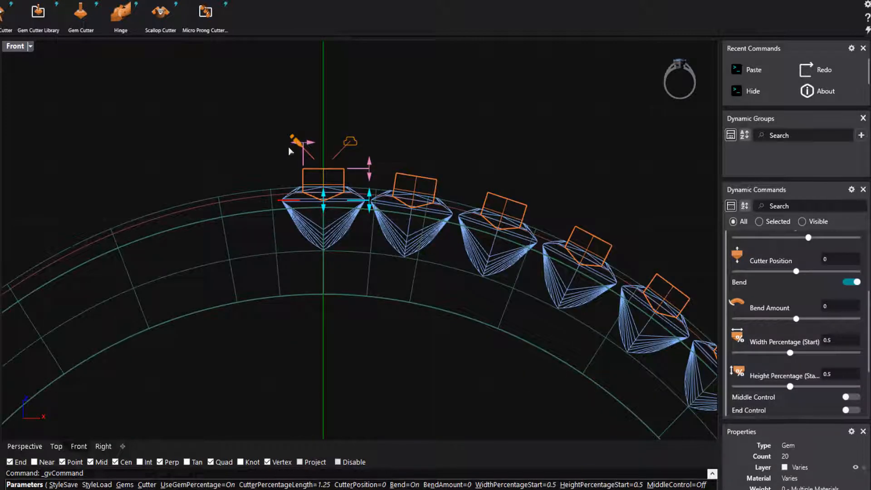
left_click(300, 142)
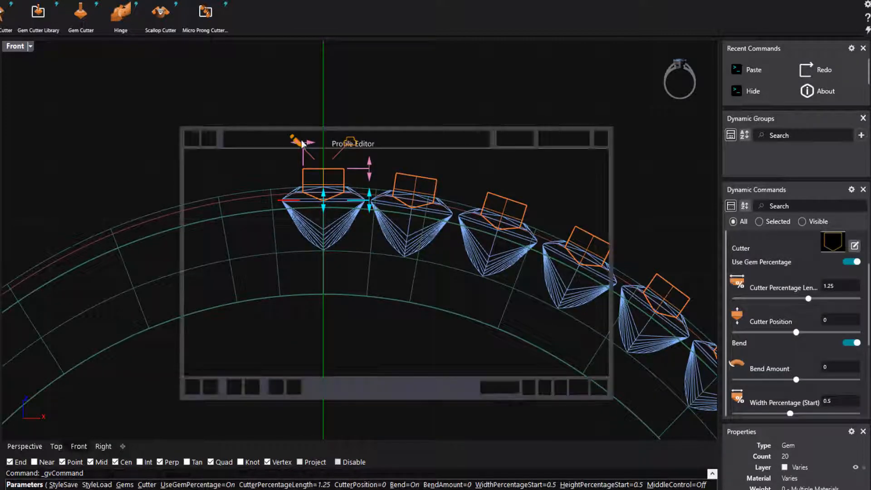
left_click(602, 139)
scroll(305, 174, "up", 9)
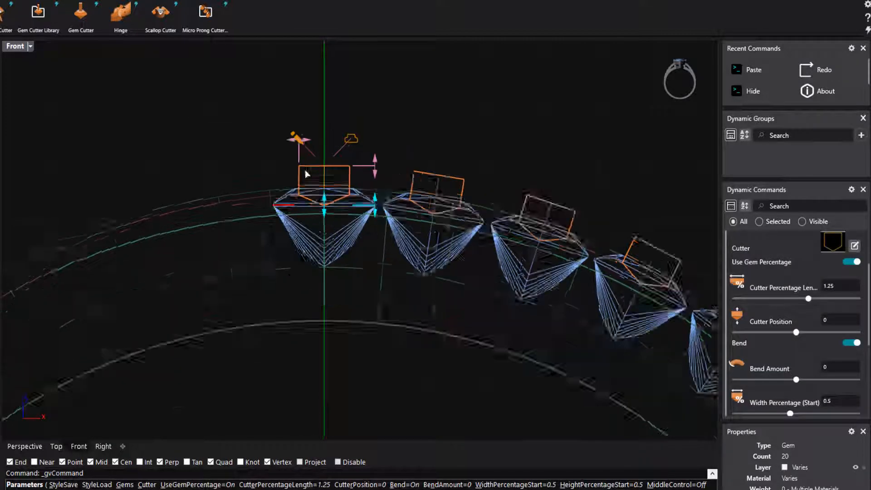
left_click_drag(280, 136, 328, 135)
left_click(853, 346)
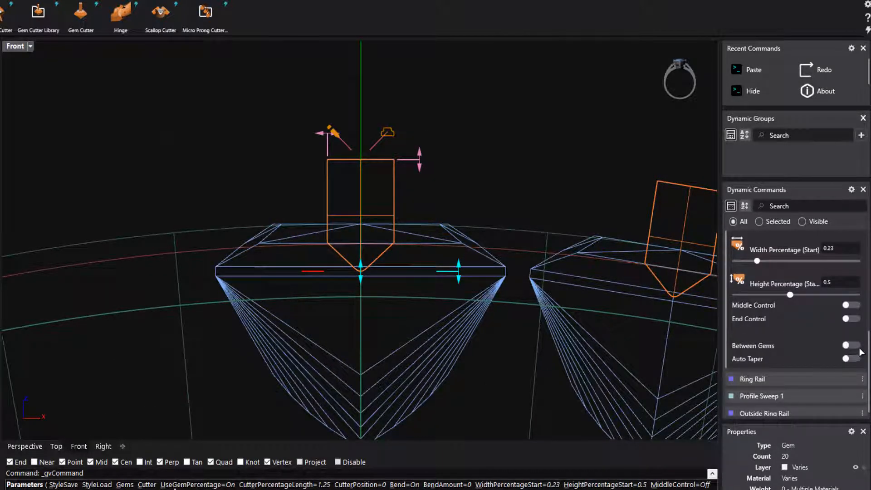
Examine how the micro prong cutters line up with the gaps between the square gems along the whole row.
scroll(334, 323, "down", 6)
right_click_drag(358, 349, 191, 227)
scroll(193, 228, "down", 2)
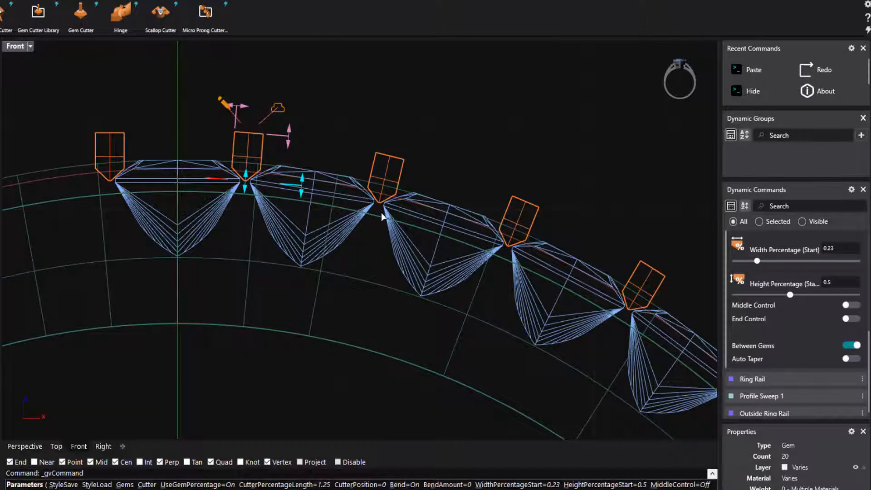
scroll(381, 212, "down", 3)
right_click_drag(383, 273, 358, 199)
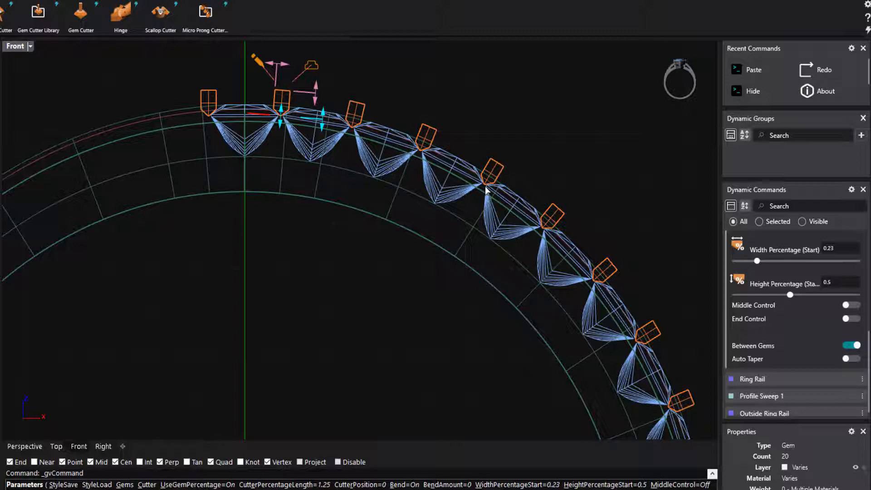
scroll(357, 242, "down", 5)
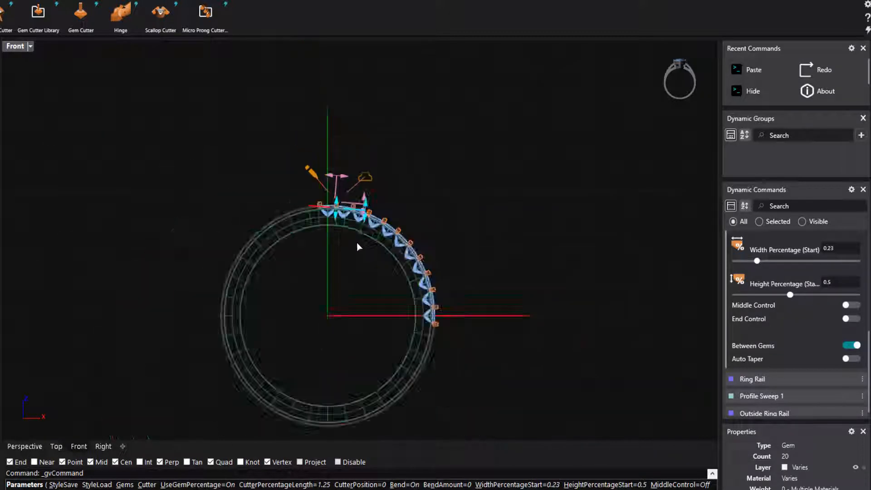
right_click_drag(357, 243, 355, 194)
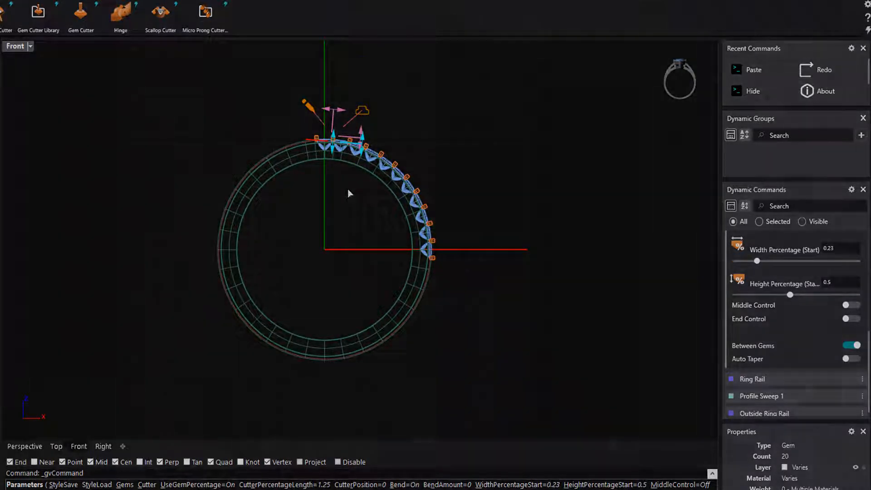